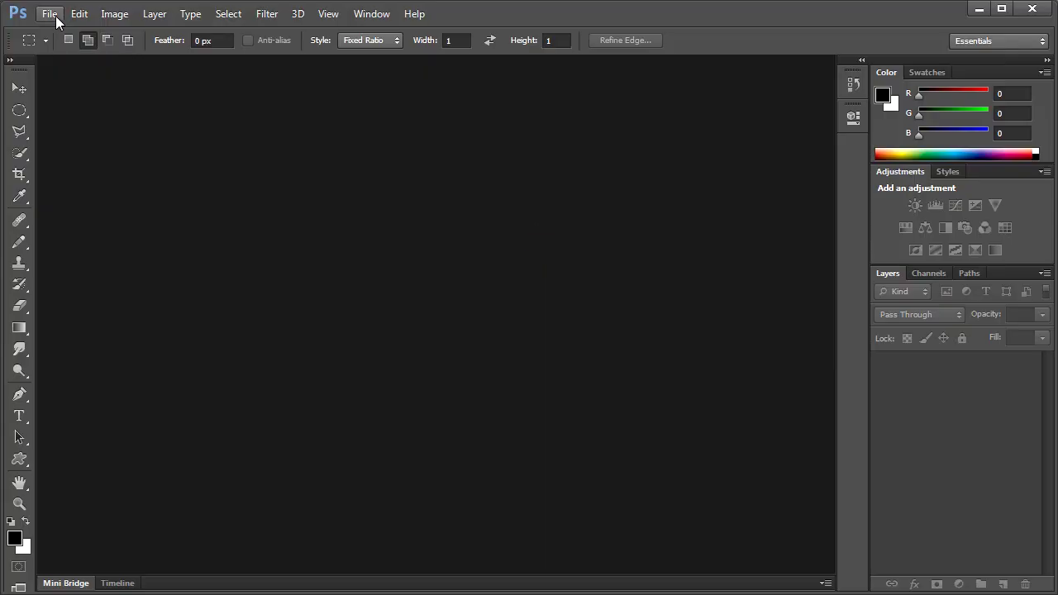
# Step: Open stockvault-macaws113075.jpg from the temp folder
pyautogui.click(53, 15)
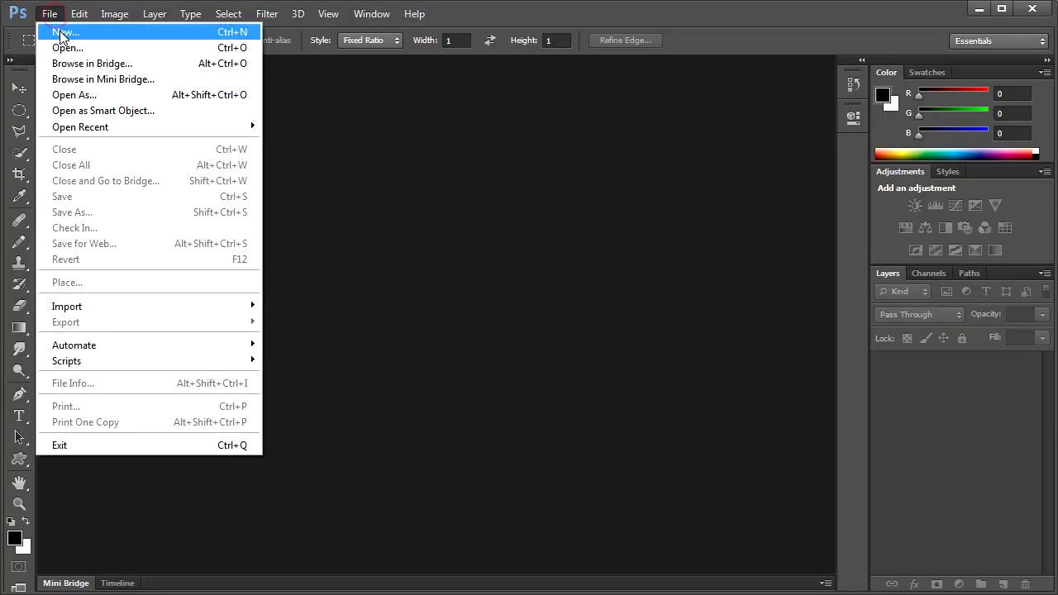
pyautogui.click(65, 47)
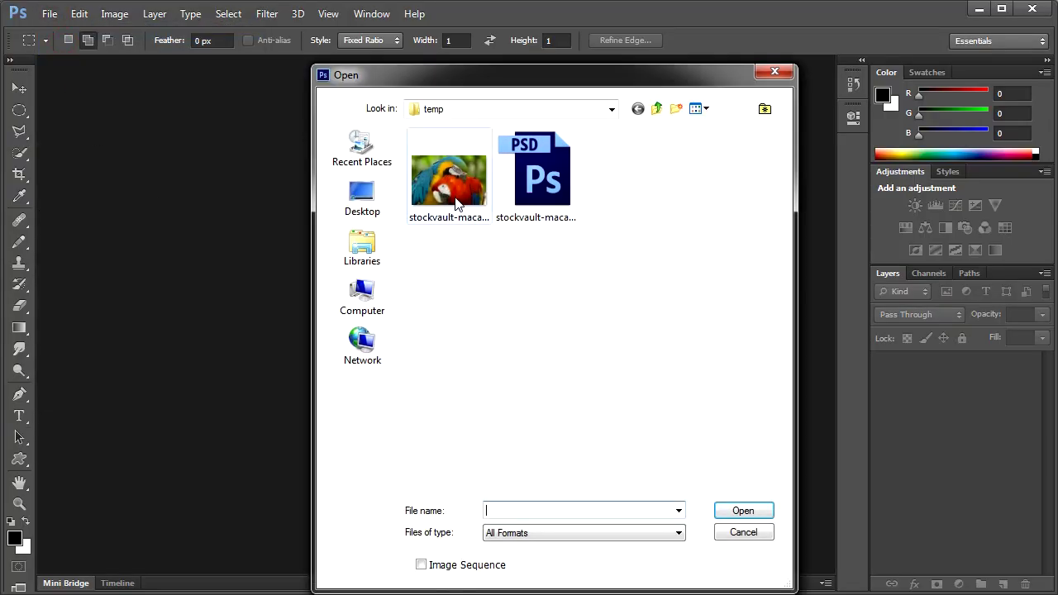
pyautogui.doubleClick(454, 197)
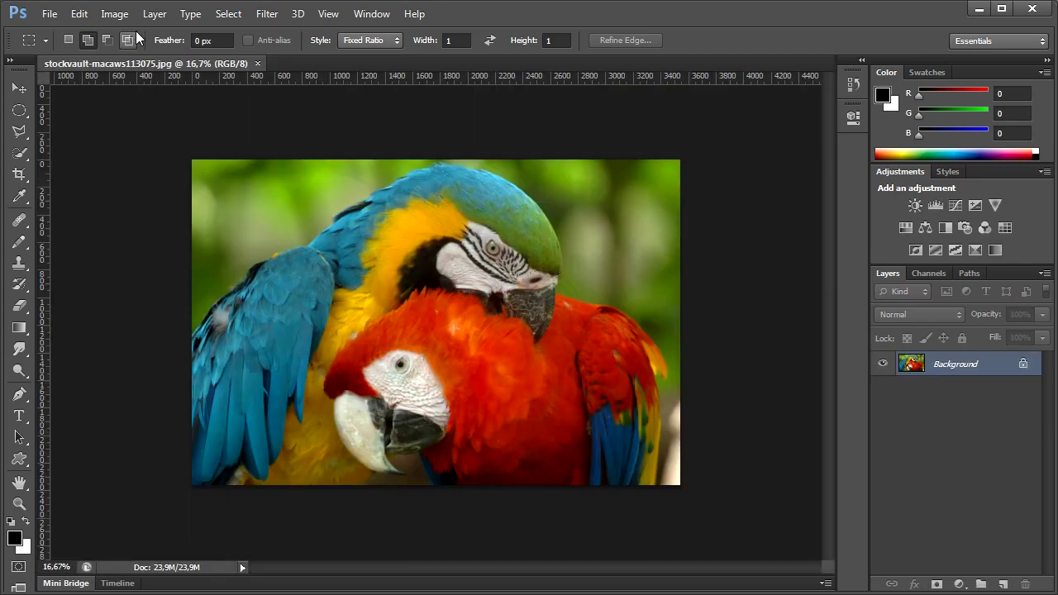
# Step: Fit the photo on screen and make three Layer Via Copy duplicates of it
pyautogui.click(328, 14)
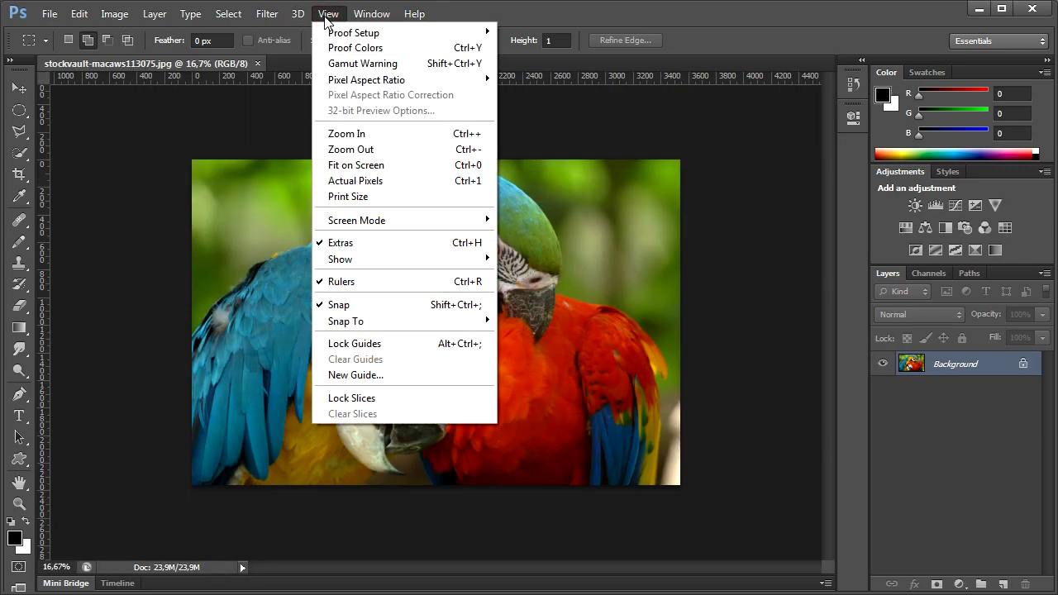
pyautogui.click(383, 164)
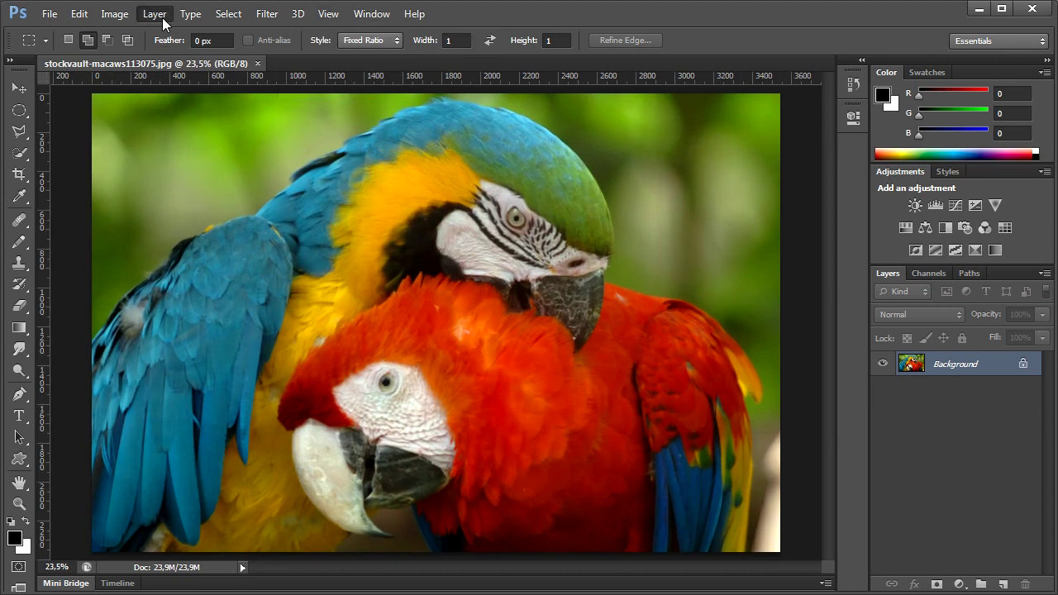
pyautogui.click(162, 18)
pyautogui.moveTo(163, 32)
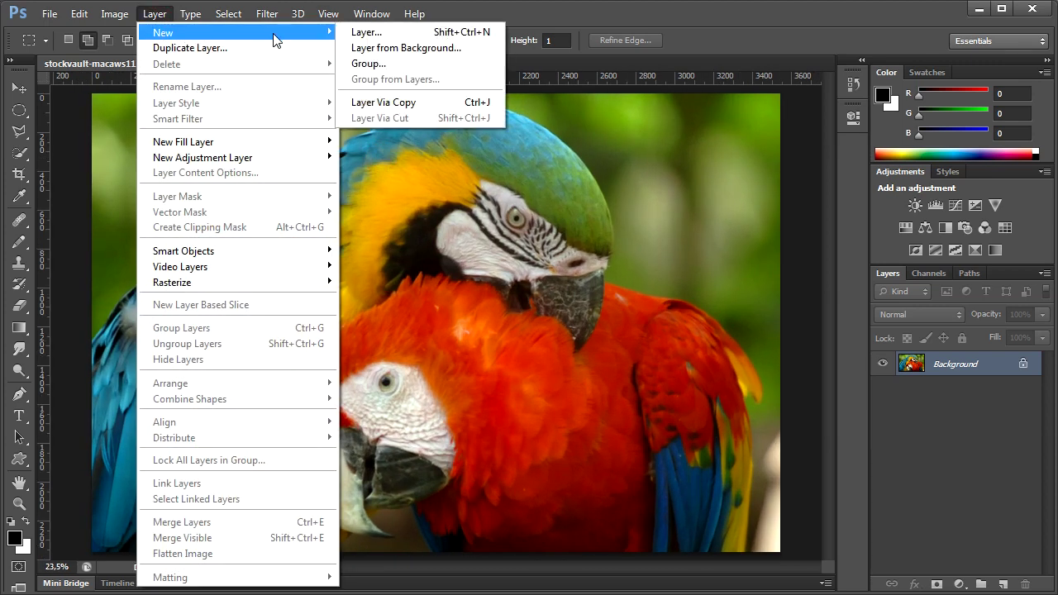
pyautogui.click(449, 101)
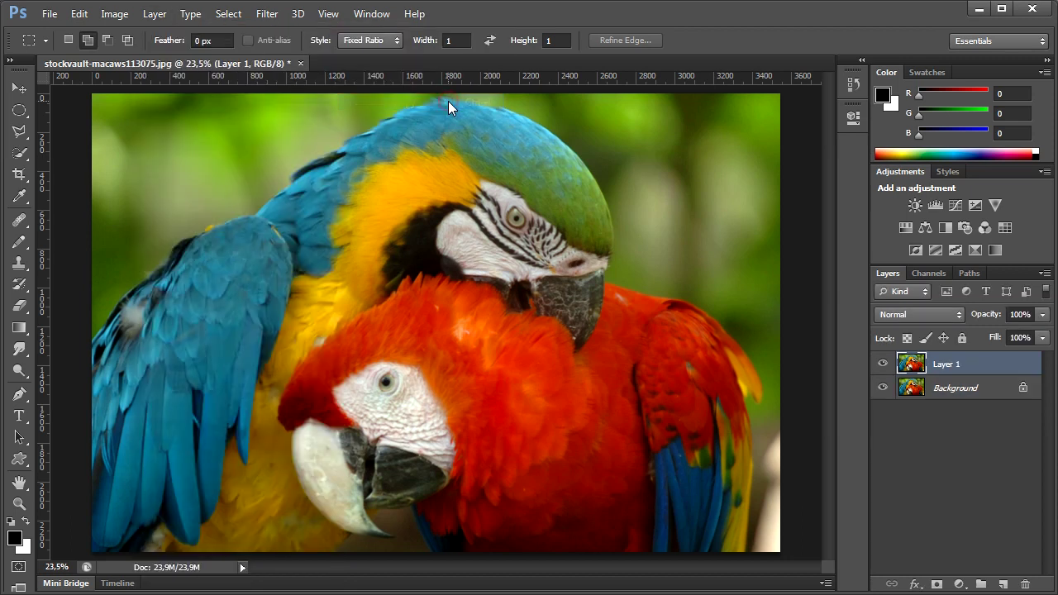
pyautogui.click(161, 16)
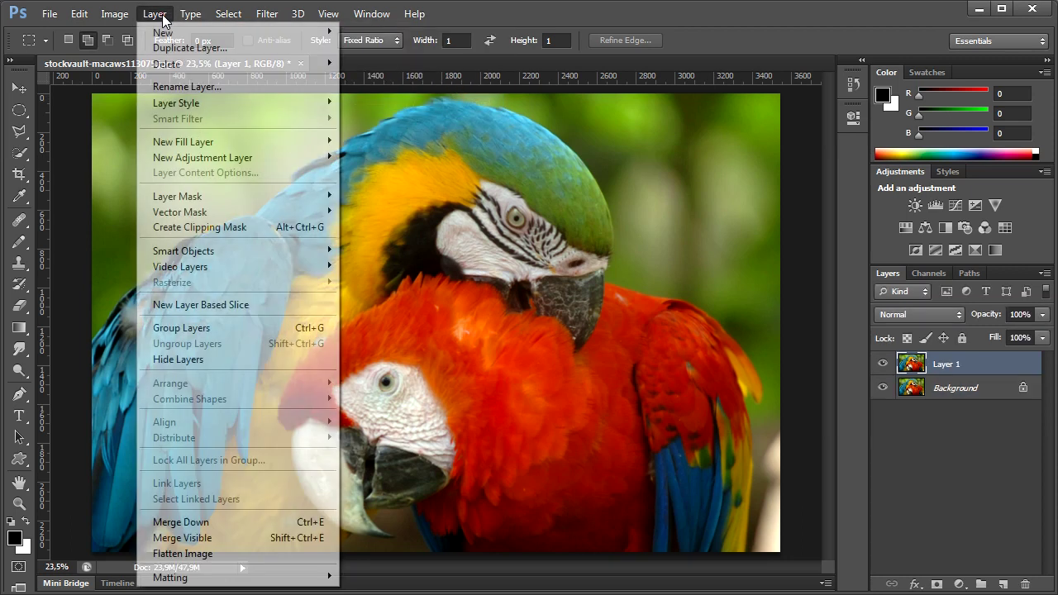
pyautogui.moveTo(163, 33)
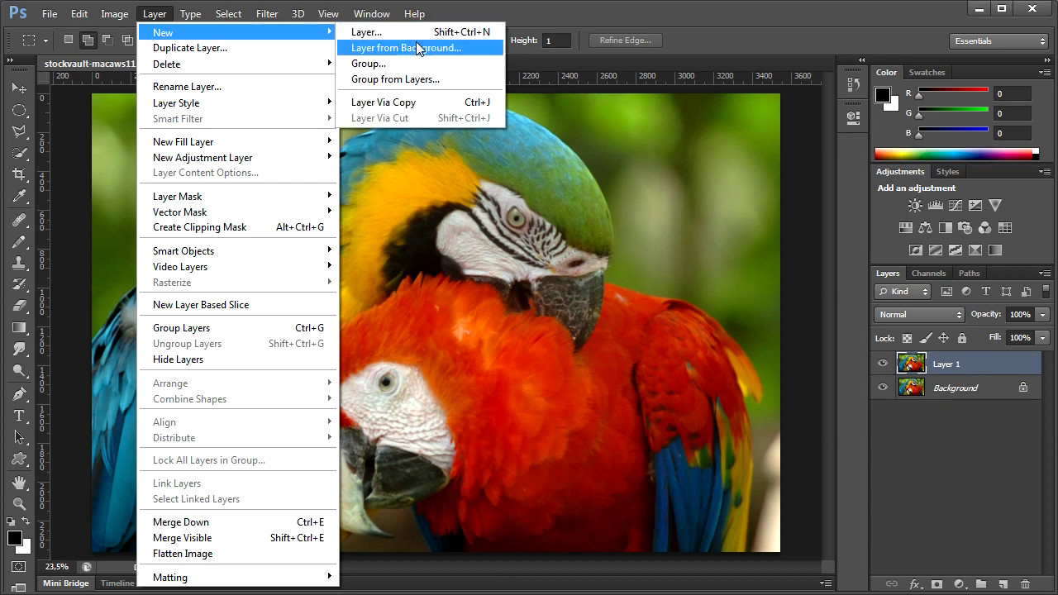
pyautogui.click(442, 100)
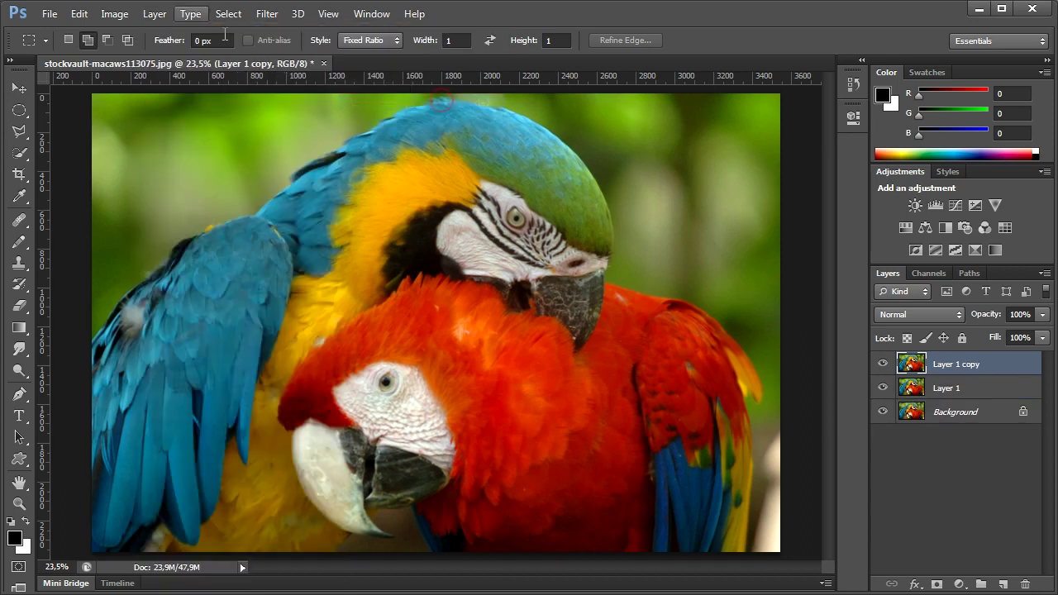
pyautogui.click(162, 17)
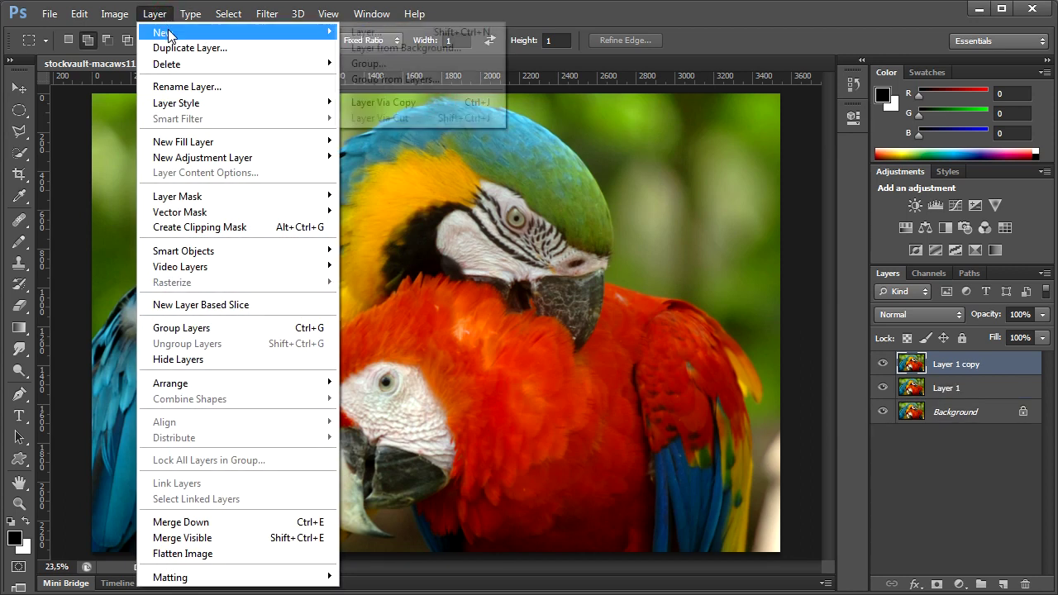
pyautogui.moveTo(163, 32)
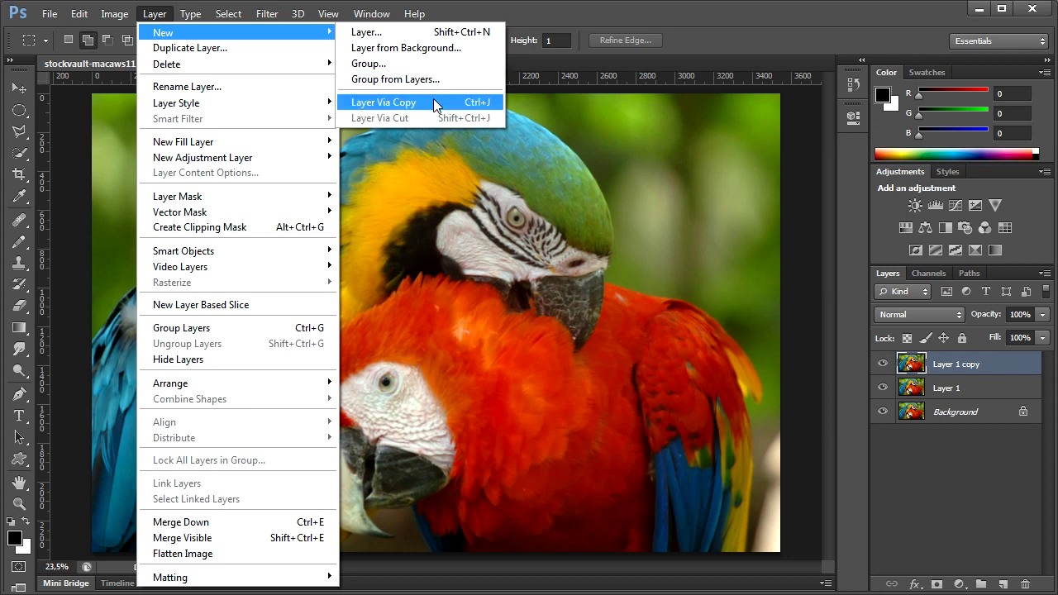
pyautogui.click(434, 100)
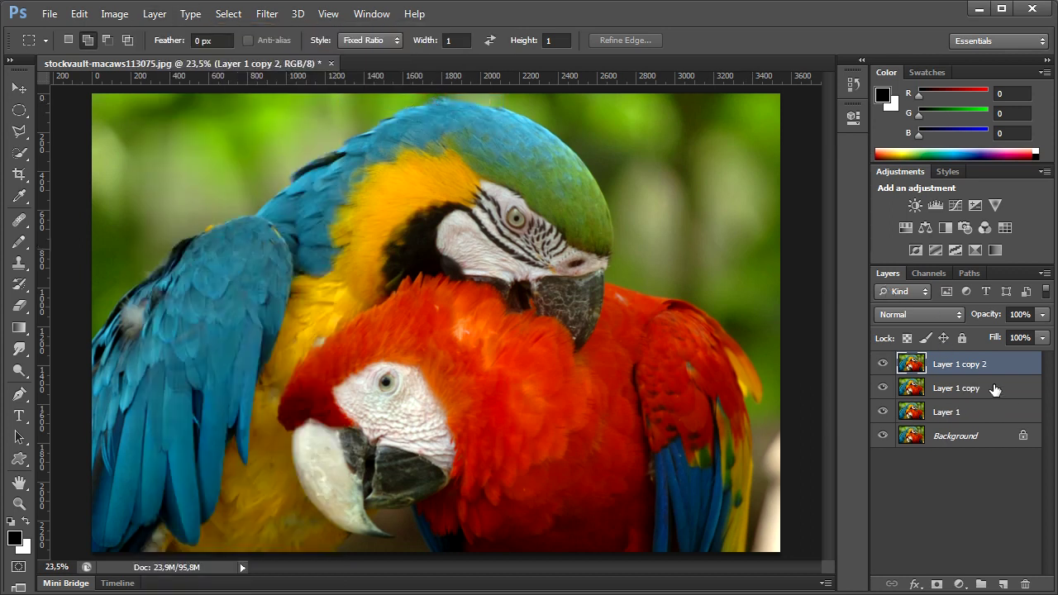
# Step: Rename the copies to Median, Dry Brush and Cutout, hiding the Dry Brush layer
pyautogui.doubleClick(973, 371)
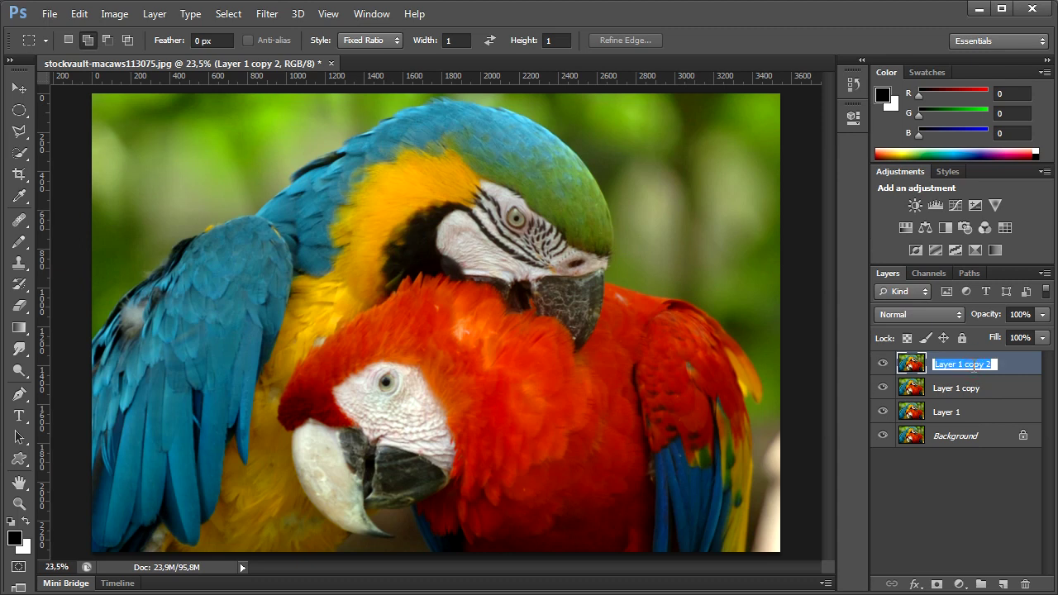
pyautogui.write('Median')
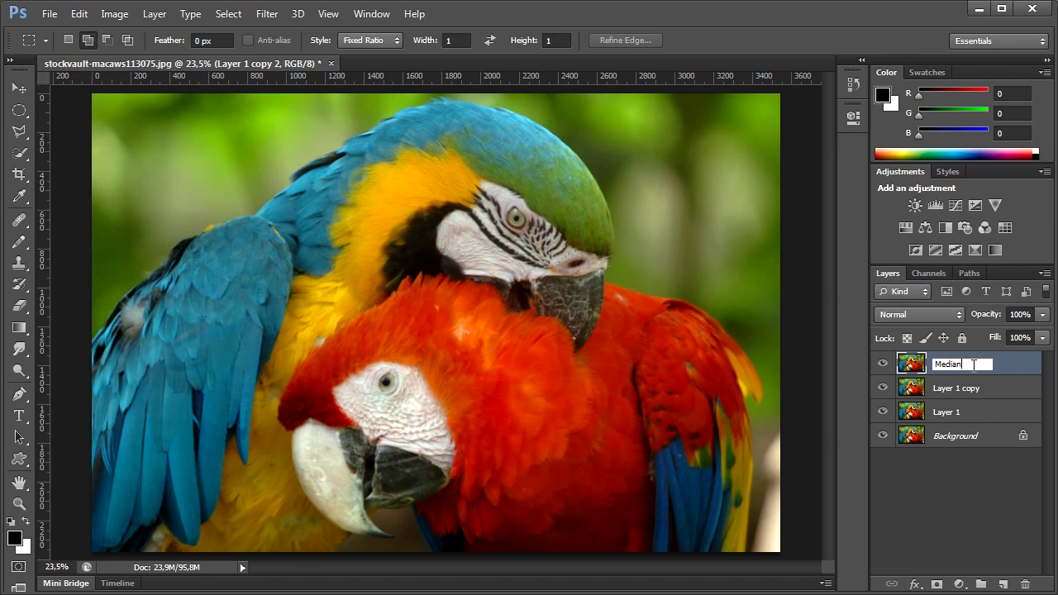
pyautogui.press('Return')
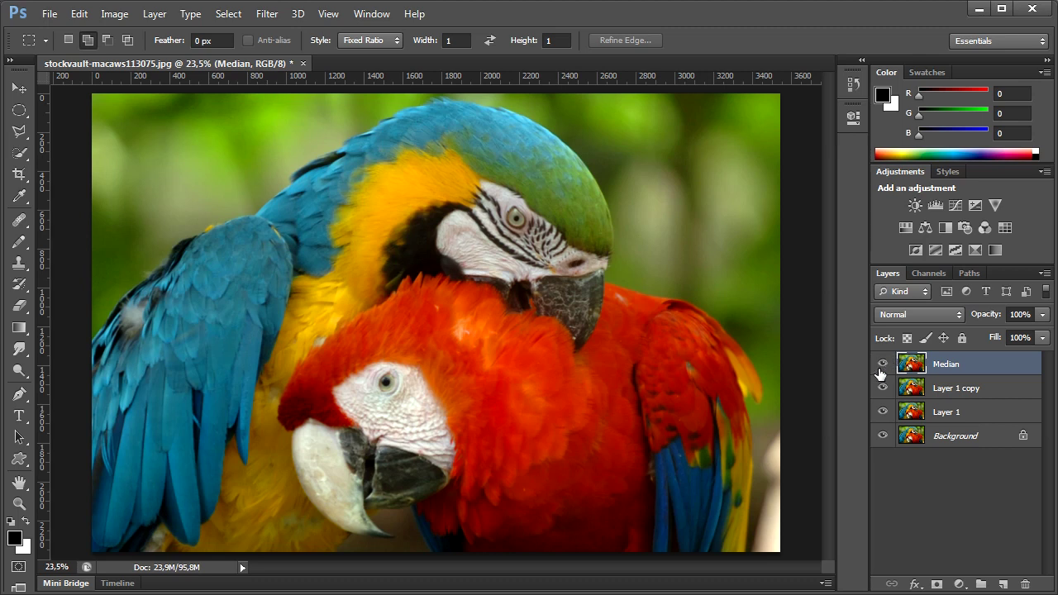
pyautogui.doubleClick(951, 389)
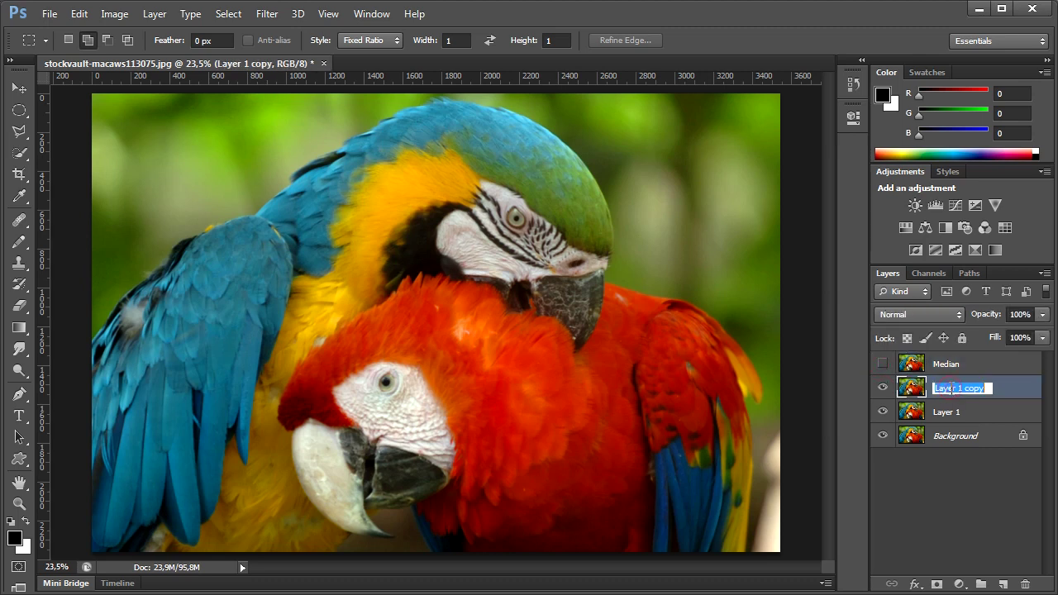
pyautogui.write('Dry Brush')
pyautogui.press('Return')
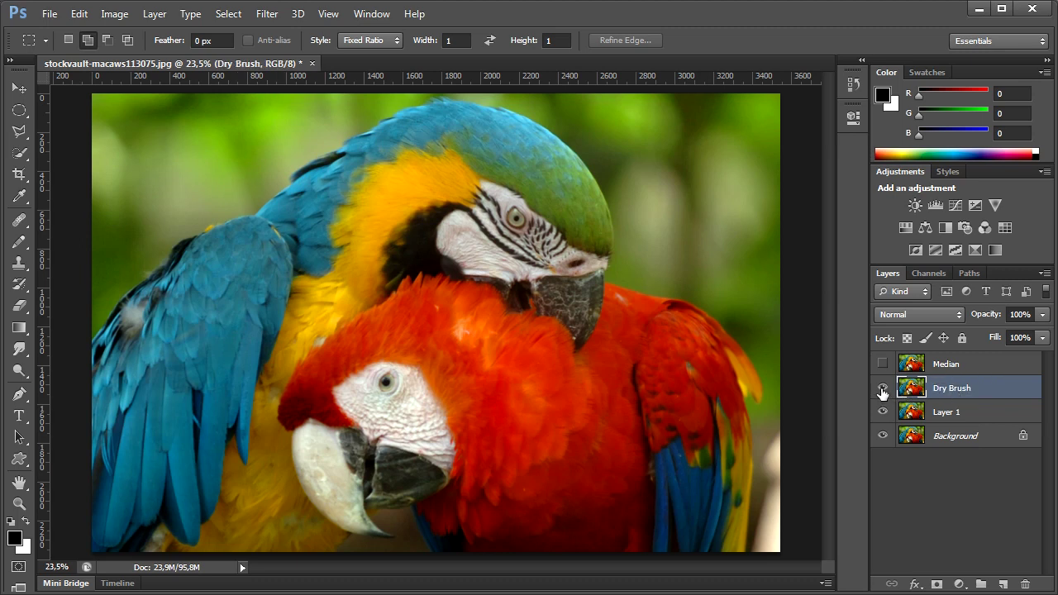
pyautogui.click(883, 388)
pyautogui.doubleClick(943, 412)
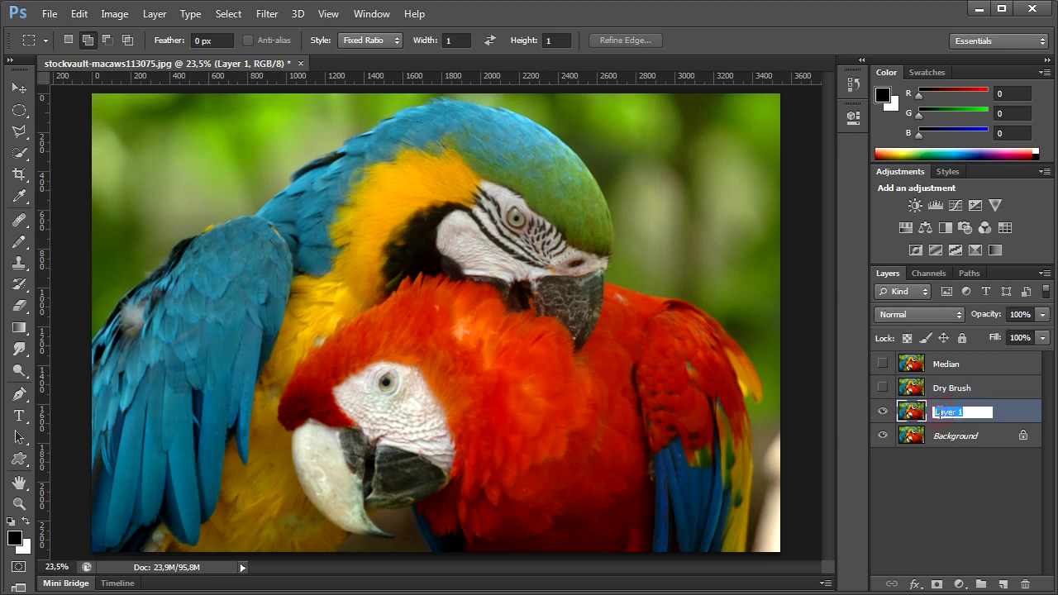
pyautogui.write('Ga')
pyautogui.press('Return')
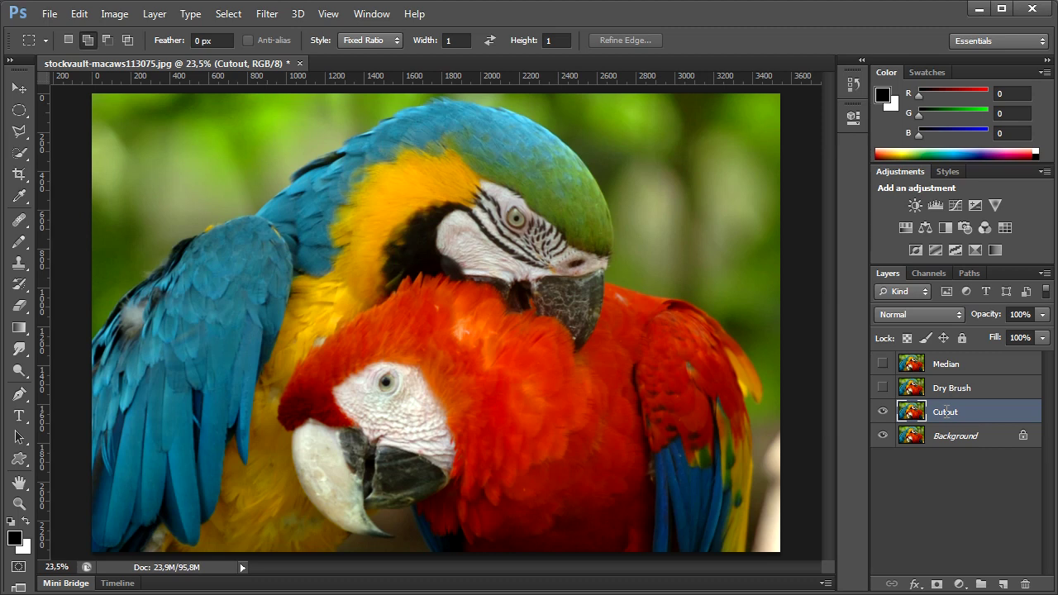
# Step: Apply the Filter Gallery Cutout filter with Levels 4, Simplicity 4, Fidelity 2
pyautogui.click(274, 19)
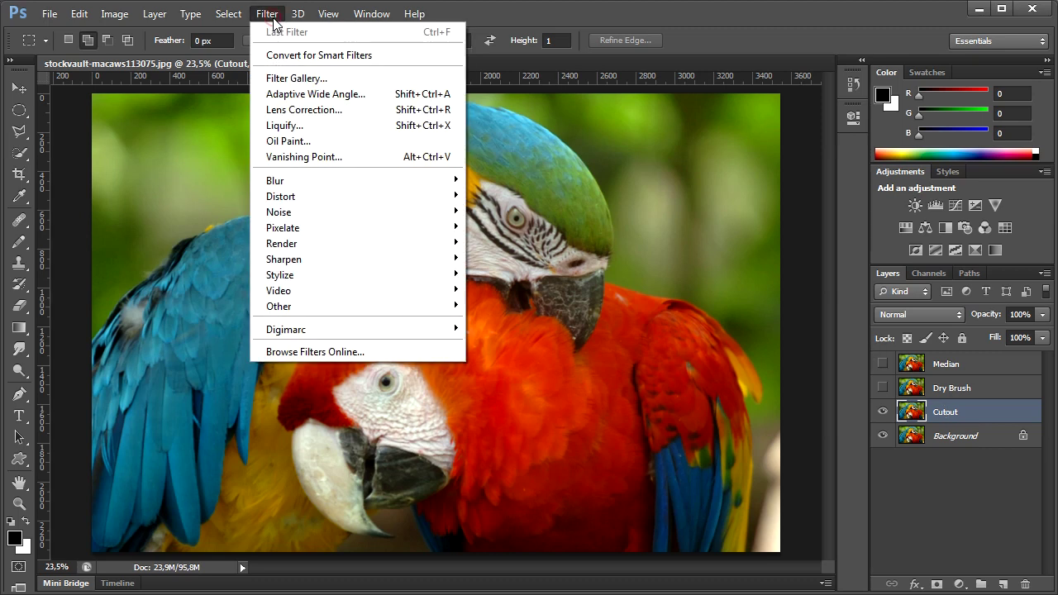
pyautogui.click(371, 76)
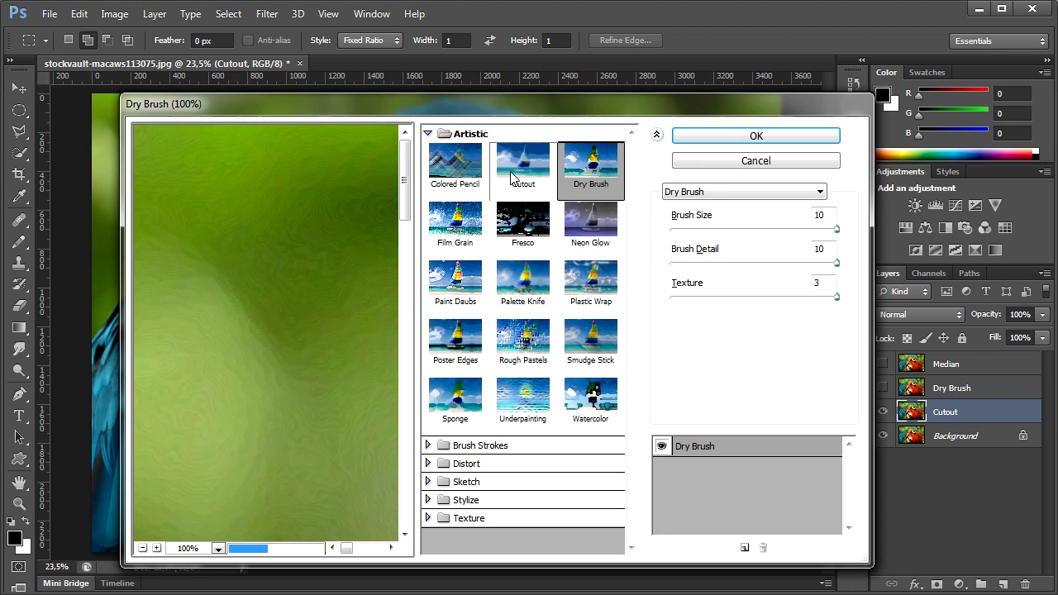
pyautogui.click(526, 171)
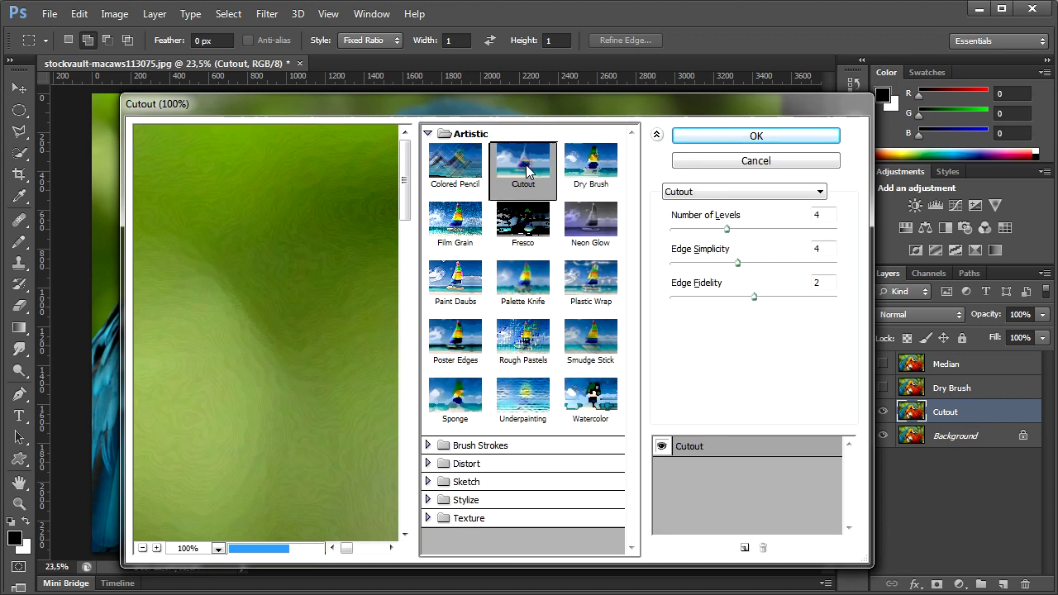
pyautogui.click(143, 548)
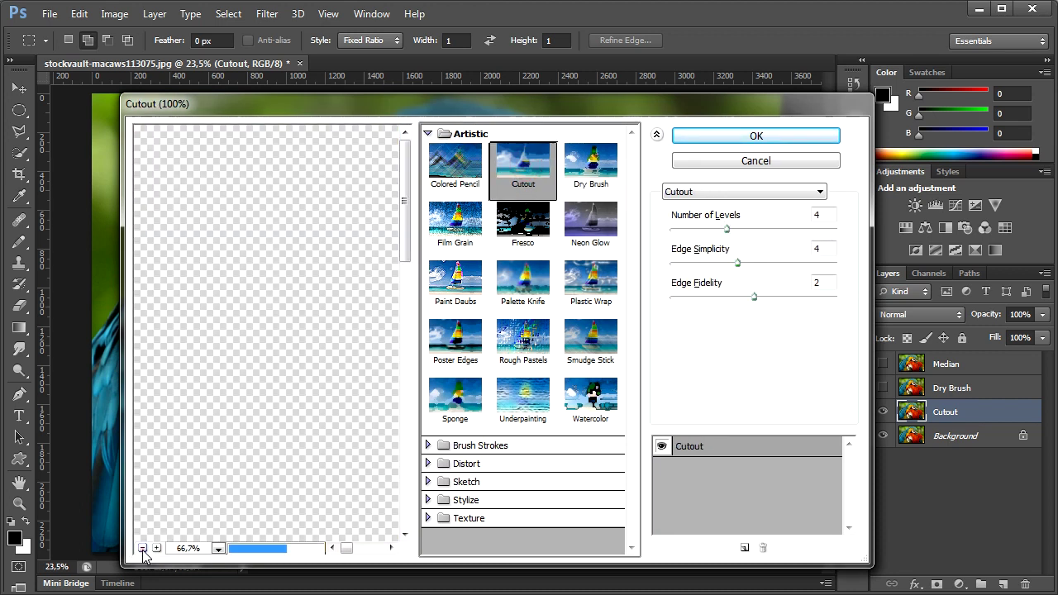
pyautogui.click(143, 548)
pyautogui.click(142, 549)
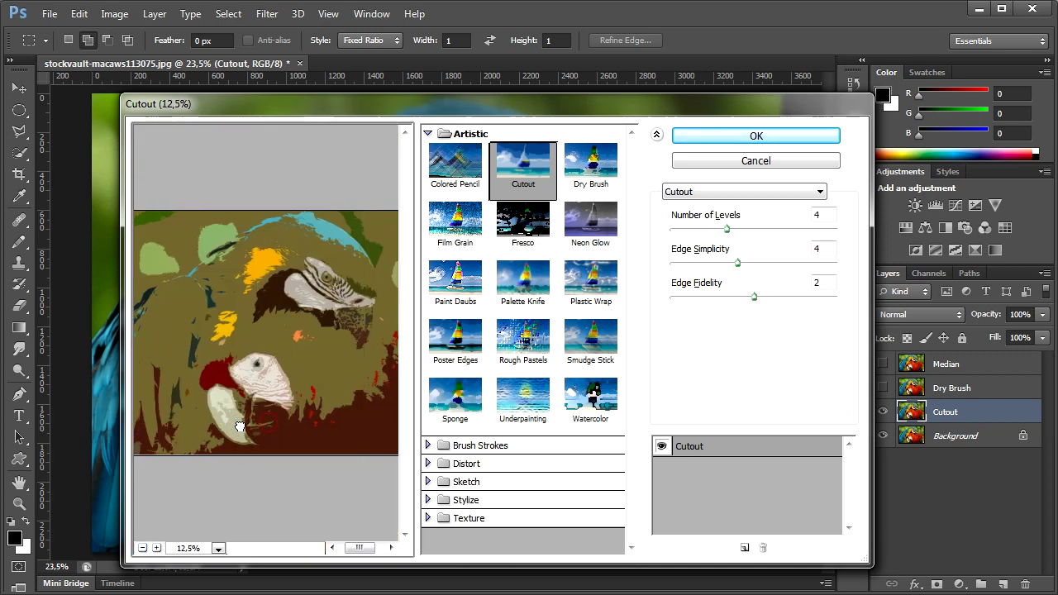
pyautogui.moveTo(239, 426); pyautogui.dragTo(225, 426)
pyautogui.doubleClick(817, 217)
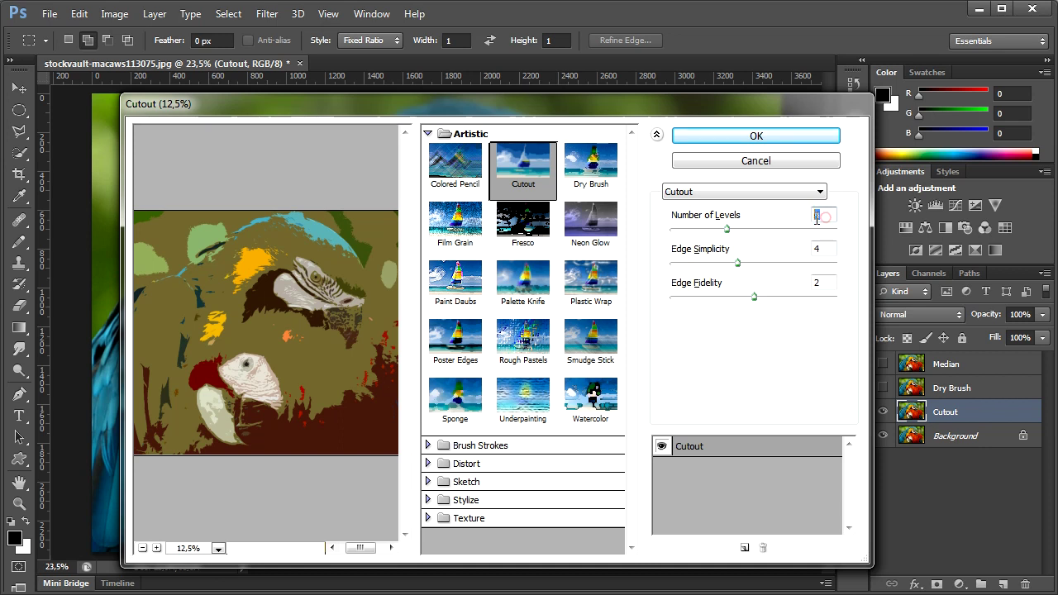
pyautogui.press('Tab')
pyautogui.press('Tab')
pyautogui.write('2')
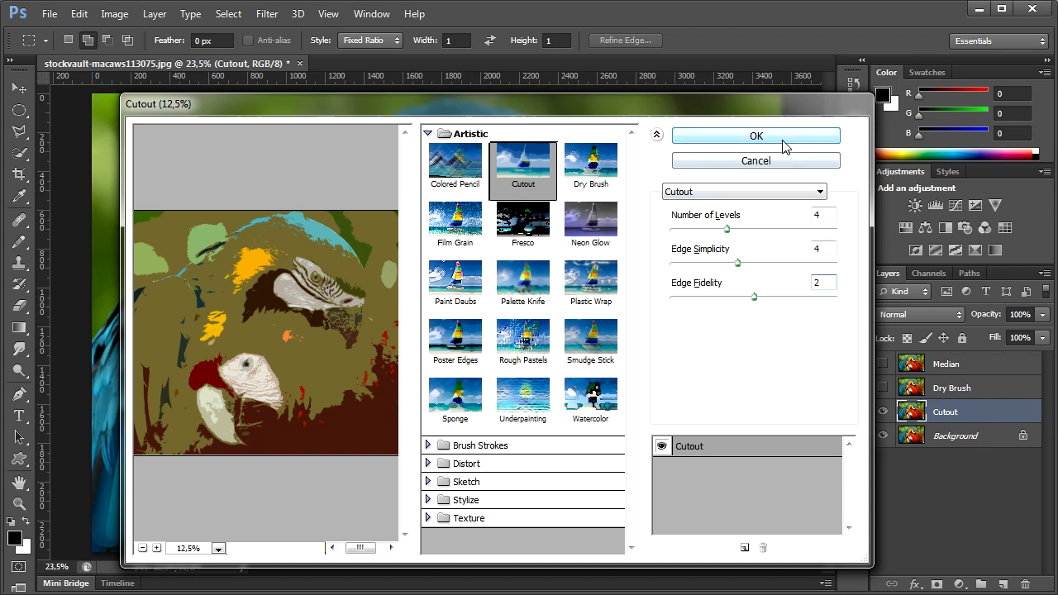
pyautogui.click(783, 139)
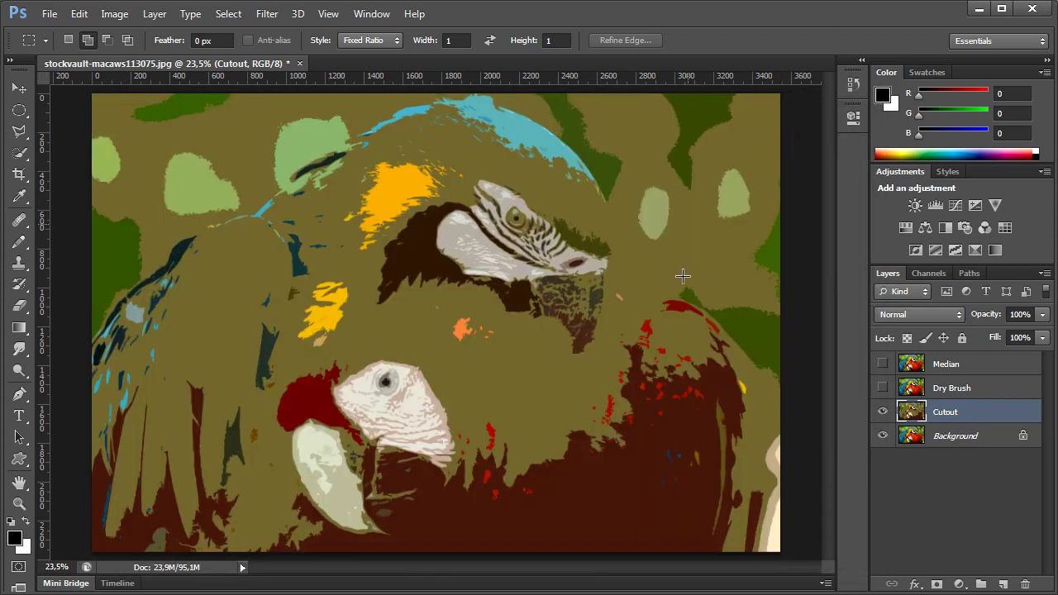
# Step: Set the Cutout layer to Luminosity blending and make Dry Brush the visible, active layer
pyautogui.click(929, 308)
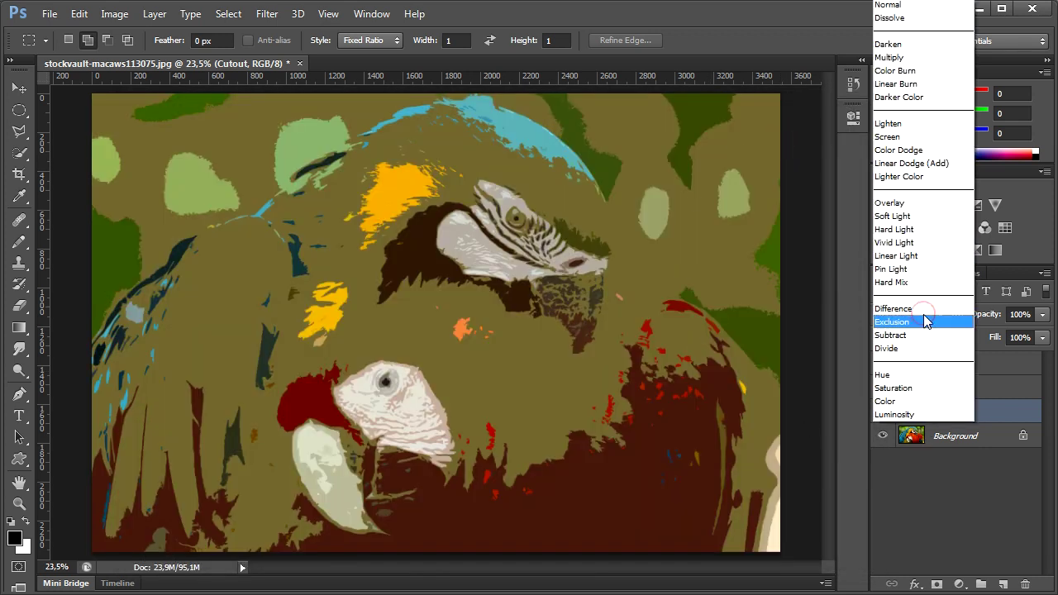
pyautogui.click(915, 415)
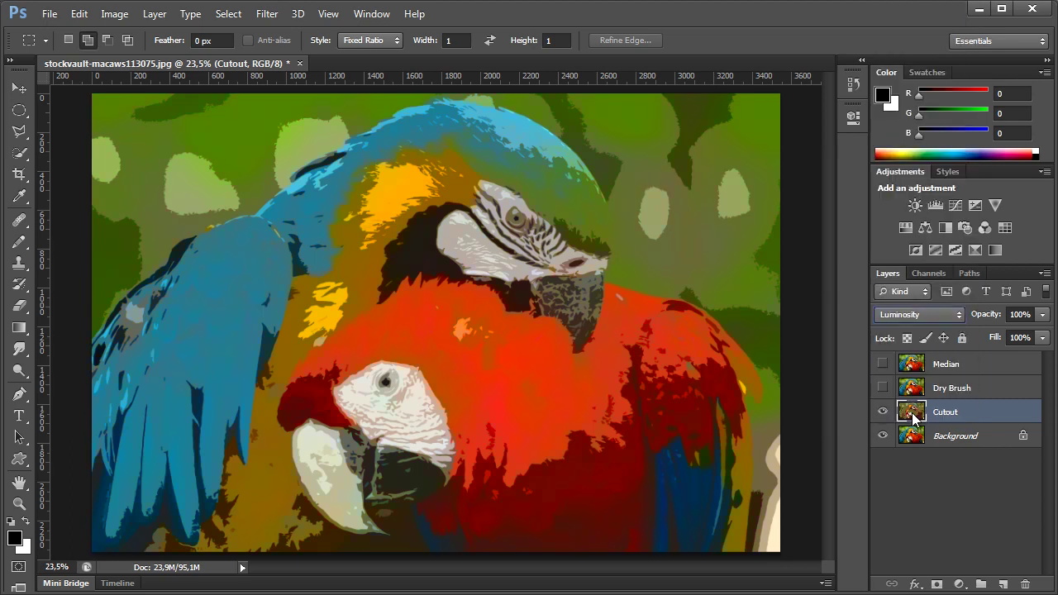
pyautogui.click(950, 390)
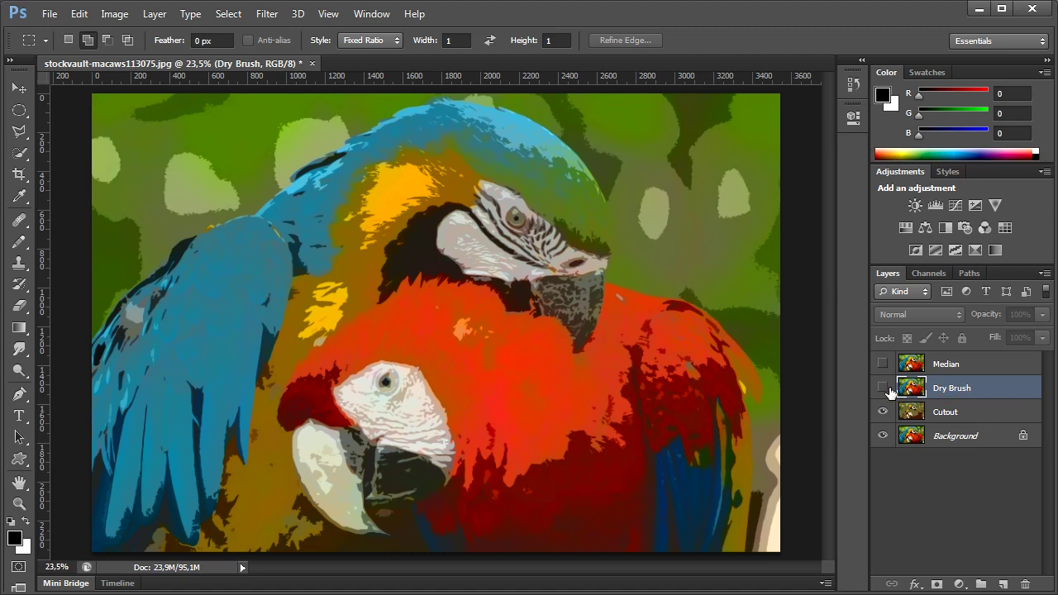
pyautogui.click(883, 387)
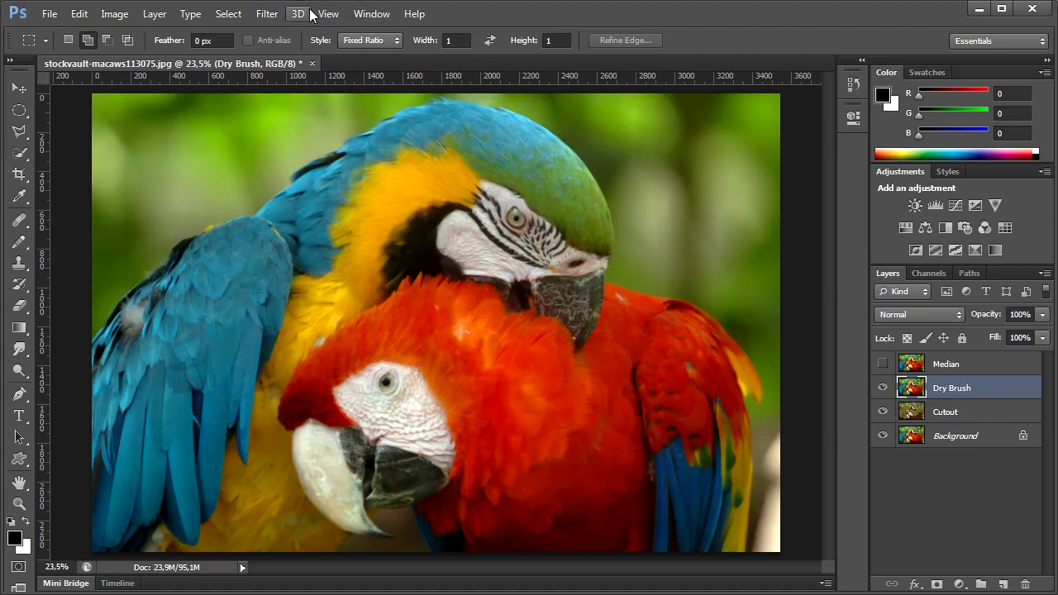
# Step: Apply the Dry Brush filter with brush size 10, detail 10, texture 3
pyautogui.click(267, 14)
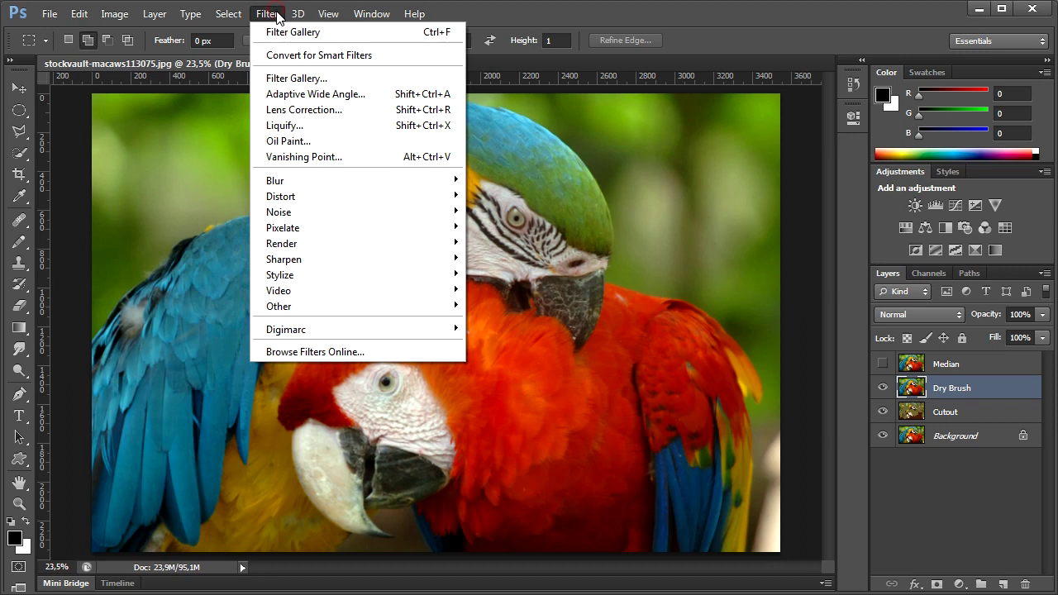
pyautogui.click(401, 79)
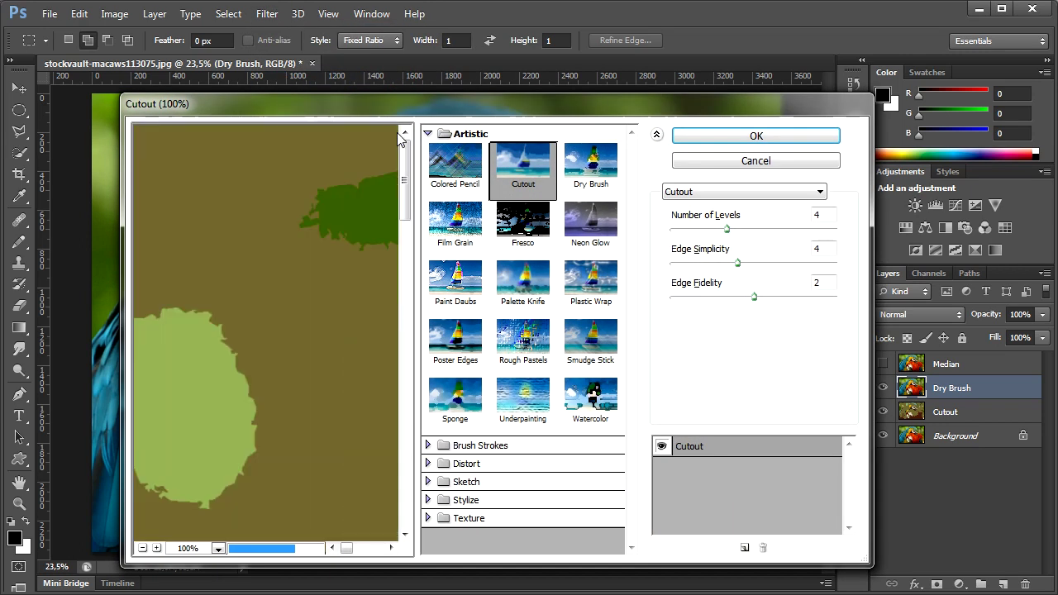
pyautogui.click(590, 162)
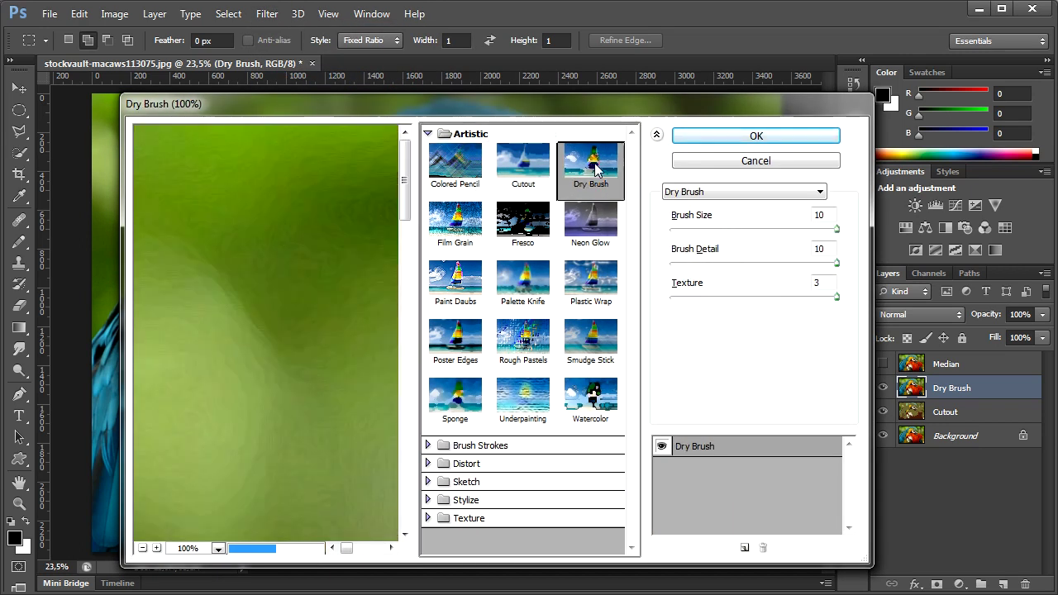
pyautogui.click(142, 548)
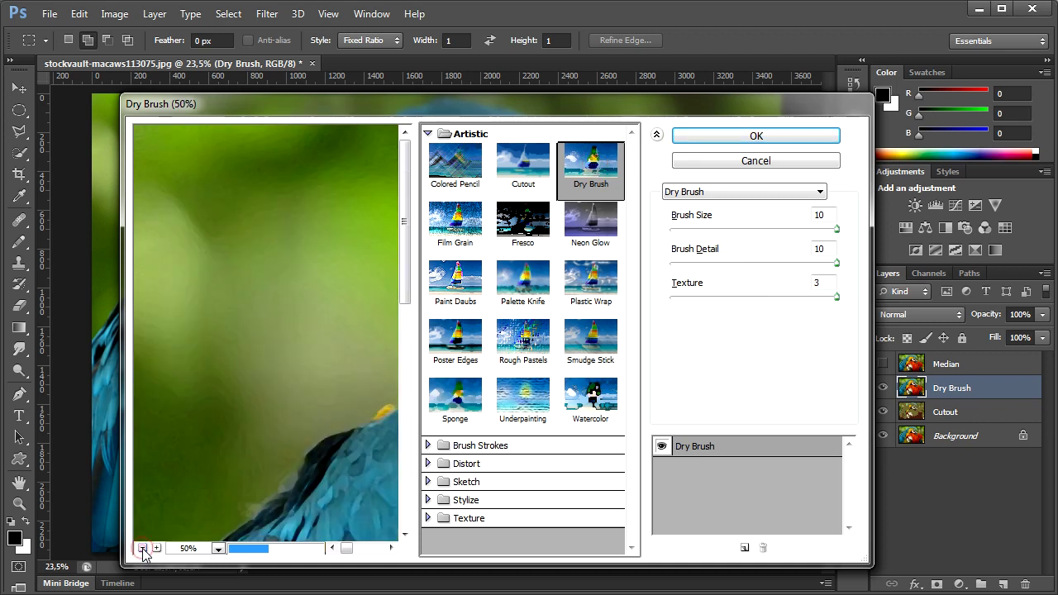
pyautogui.click(142, 548)
pyautogui.click(143, 548)
pyautogui.click(143, 548)
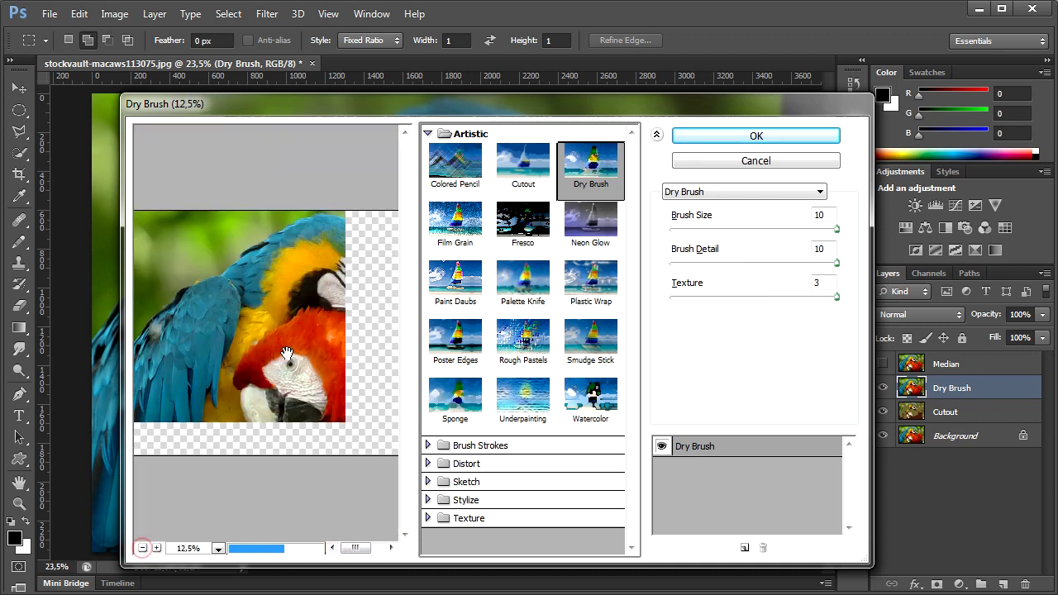
pyautogui.moveTo(327, 349); pyautogui.dragTo(270, 351)
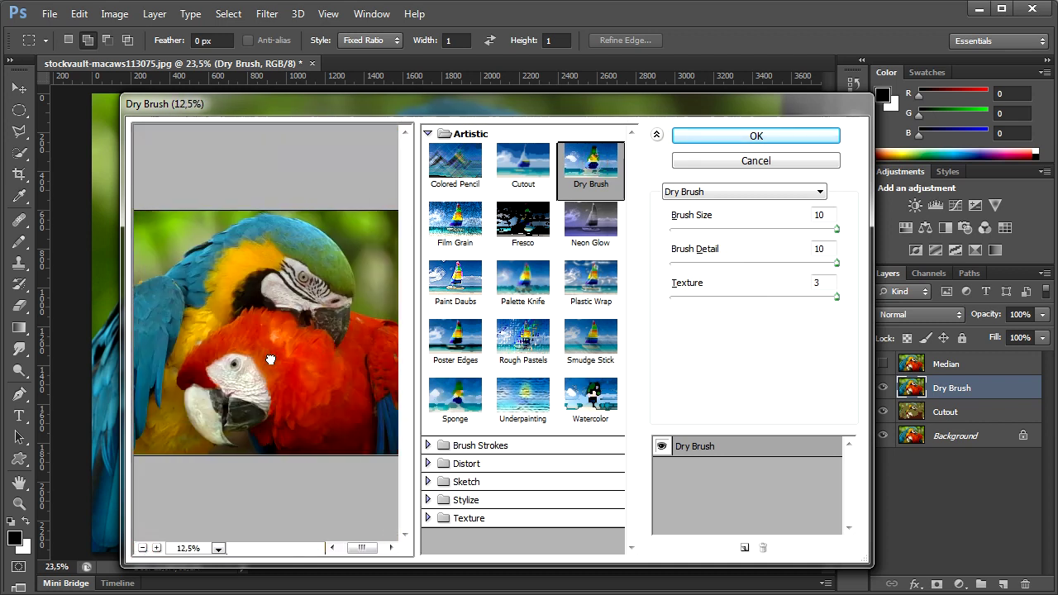
pyautogui.doubleClick(827, 216)
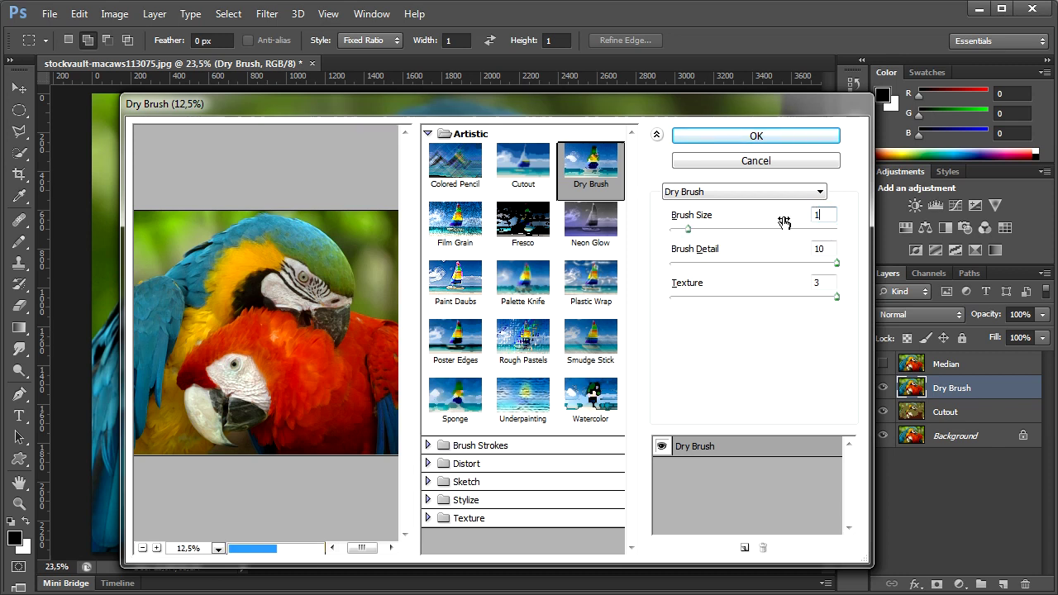
pyautogui.write('10')
pyautogui.press('Tab')
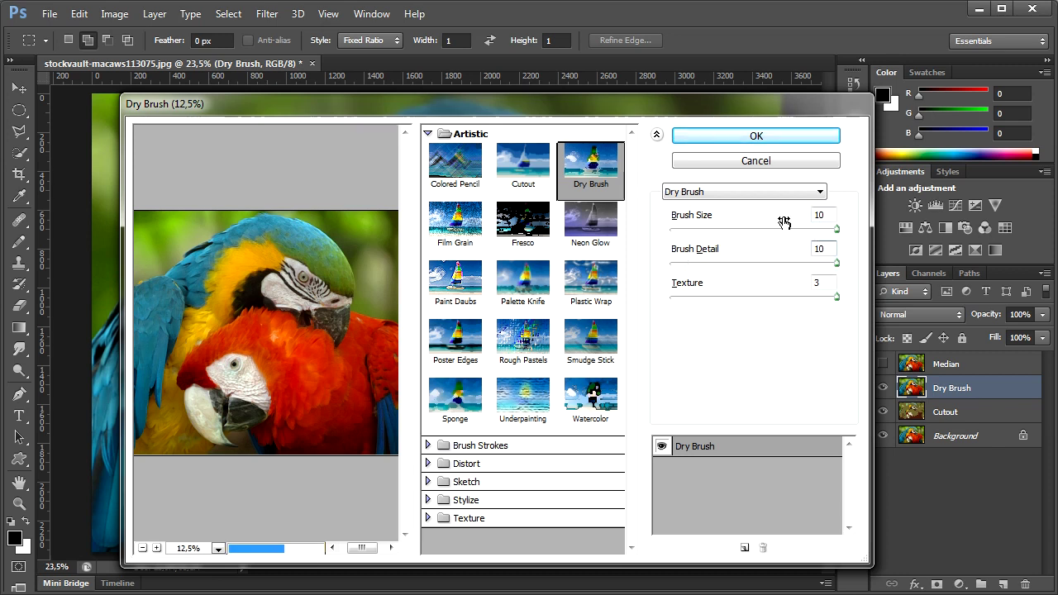
pyautogui.press('Tab')
pyautogui.write('3')
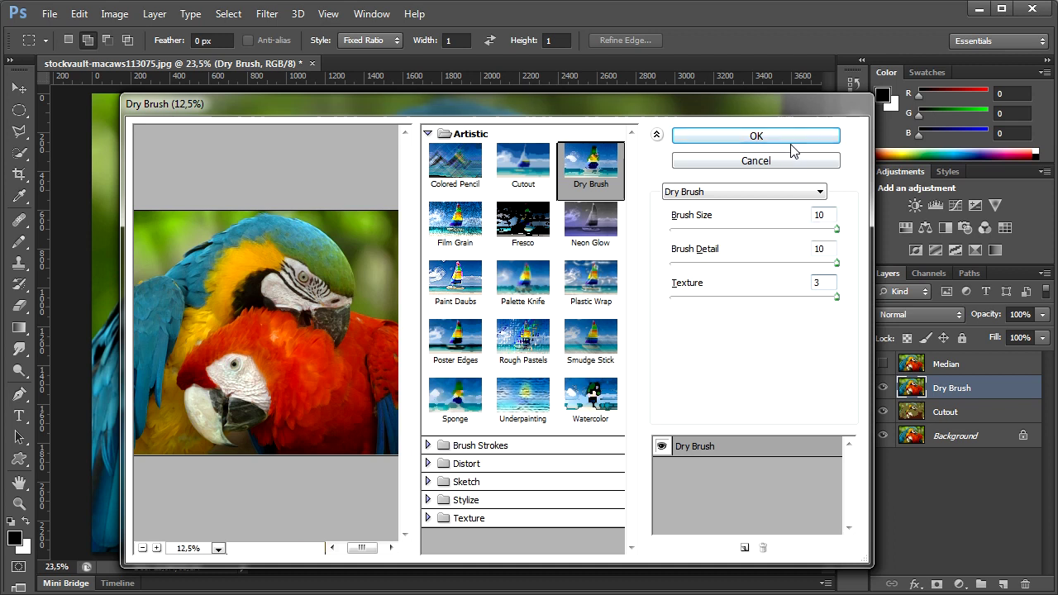
pyautogui.click(792, 140)
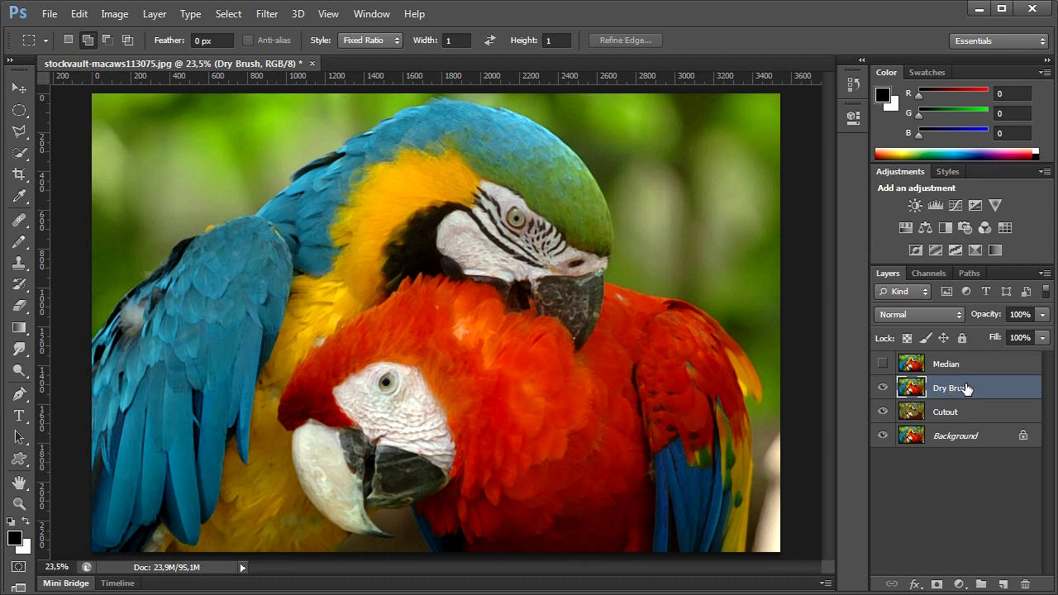
# Step: Set the Dry Brush layer to Screen blending and make Median visible and active
pyautogui.click(920, 313)
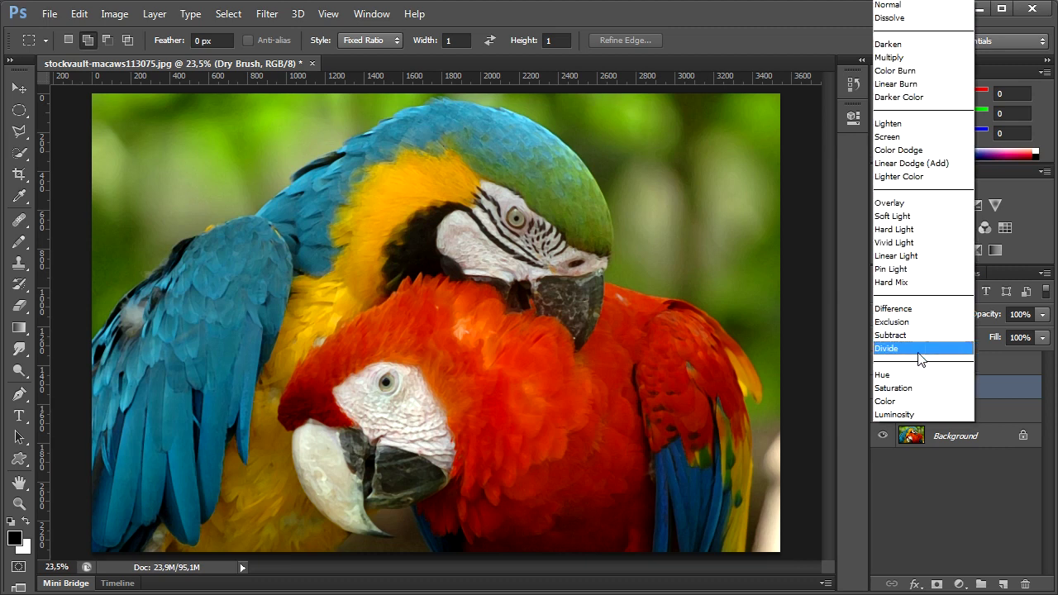
pyautogui.click(917, 137)
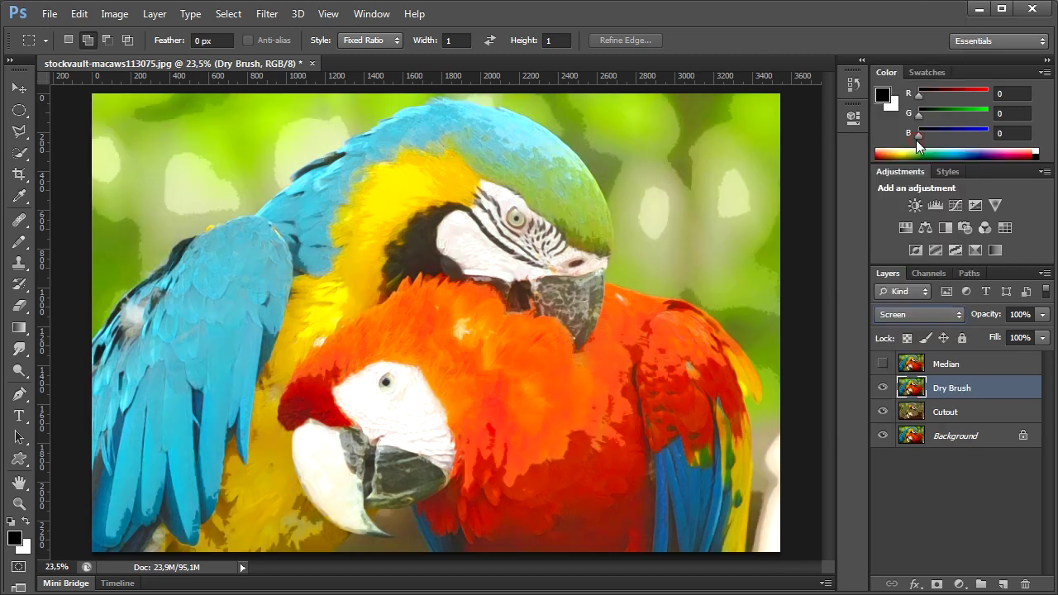
pyautogui.click(937, 366)
pyautogui.click(883, 363)
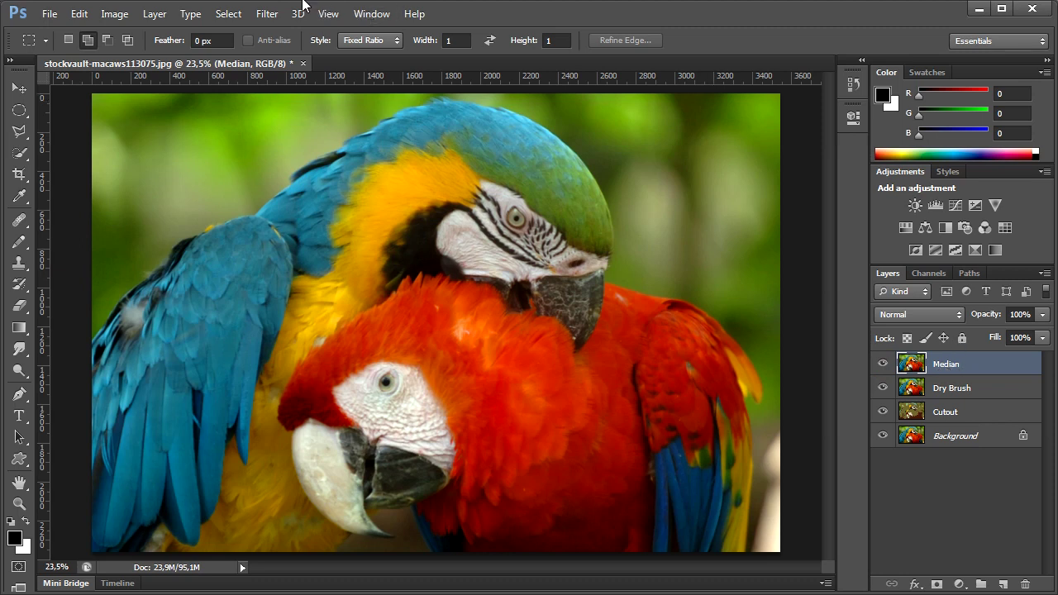
# Step: Apply the Noise > Median filter with radius 25 to the Median layer
pyautogui.click(276, 16)
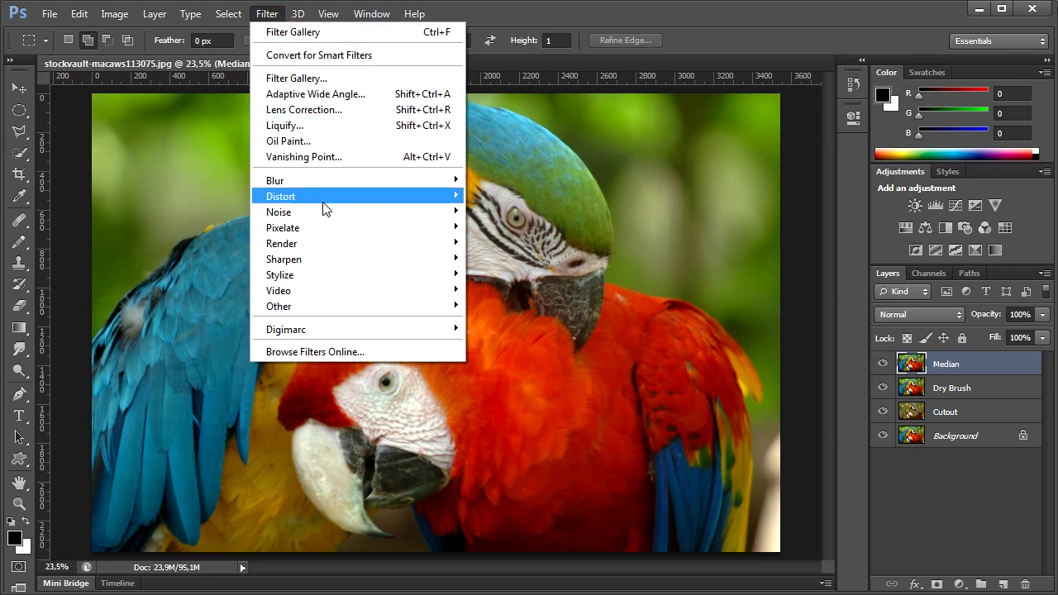
pyautogui.moveTo(279, 211)
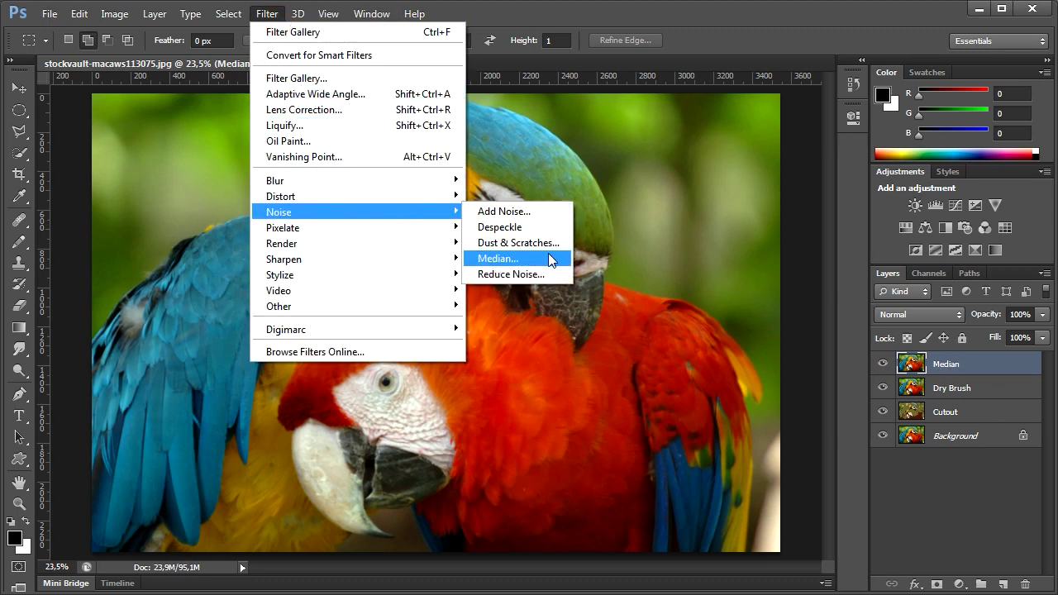
pyautogui.click(549, 258)
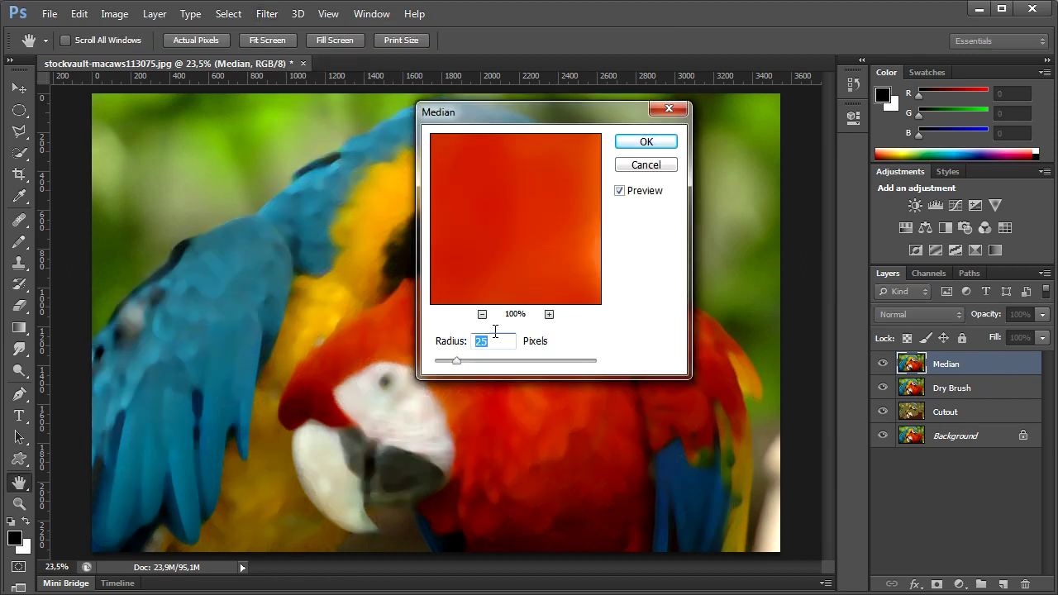
pyautogui.click(482, 315)
pyautogui.click(482, 314)
pyautogui.click(482, 314)
pyautogui.click(482, 314)
pyautogui.click(482, 314)
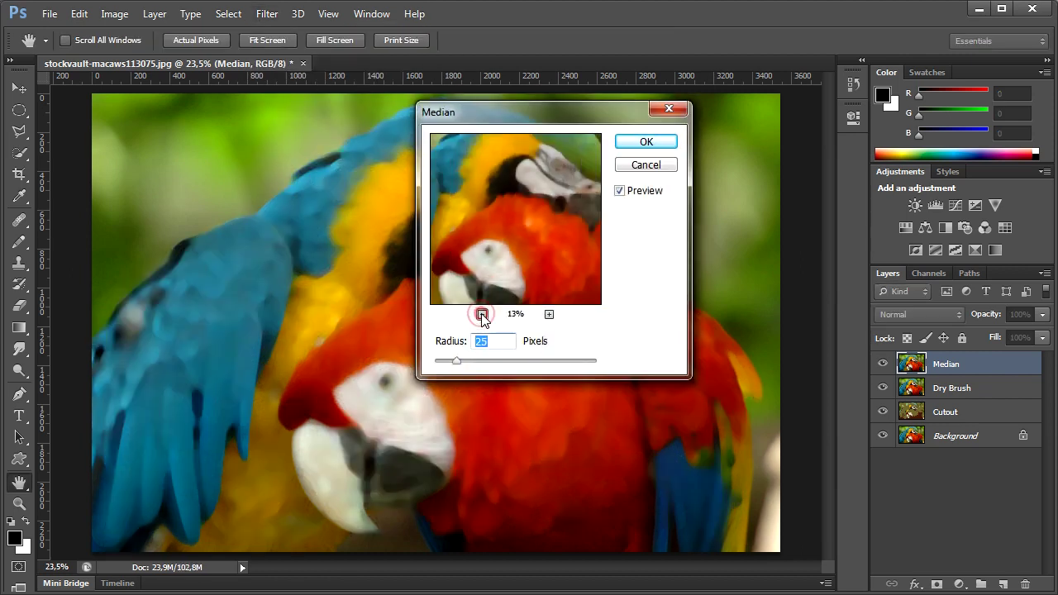
pyautogui.write('2')
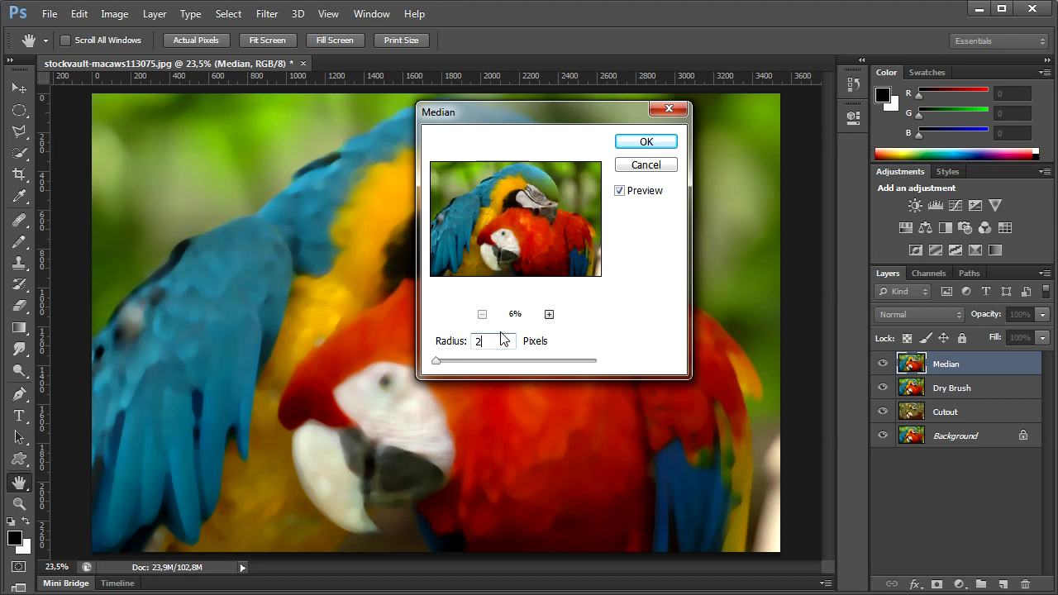
pyautogui.write('5')
pyautogui.click(647, 144)
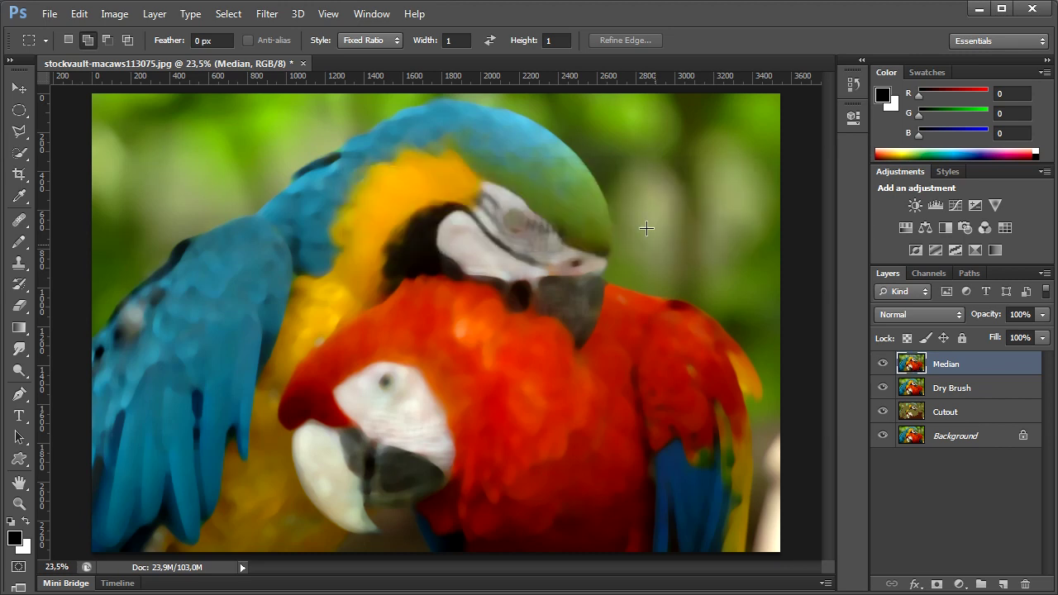
# Step: Compare Soft, Hard and Vivid Light on Median, keep Soft Light, and select all three filter layers
pyautogui.click(918, 314)
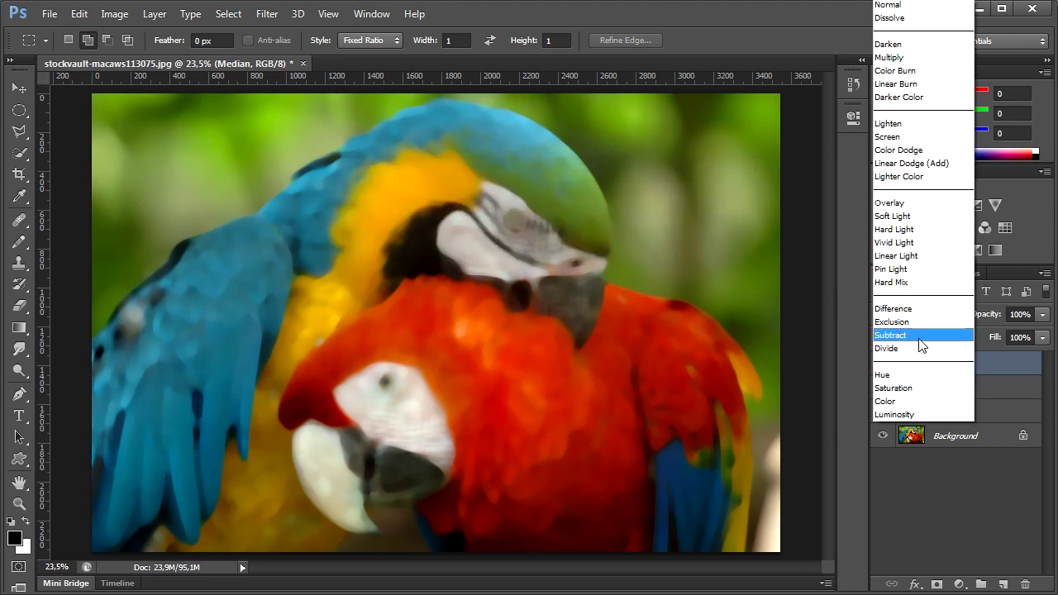
pyautogui.click(940, 216)
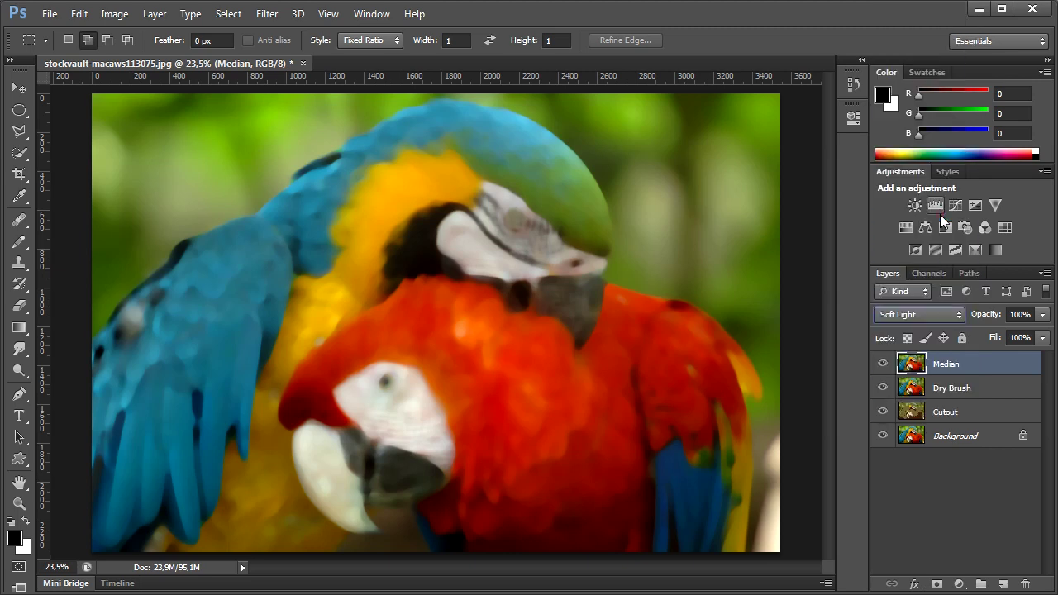
pyautogui.click(920, 315)
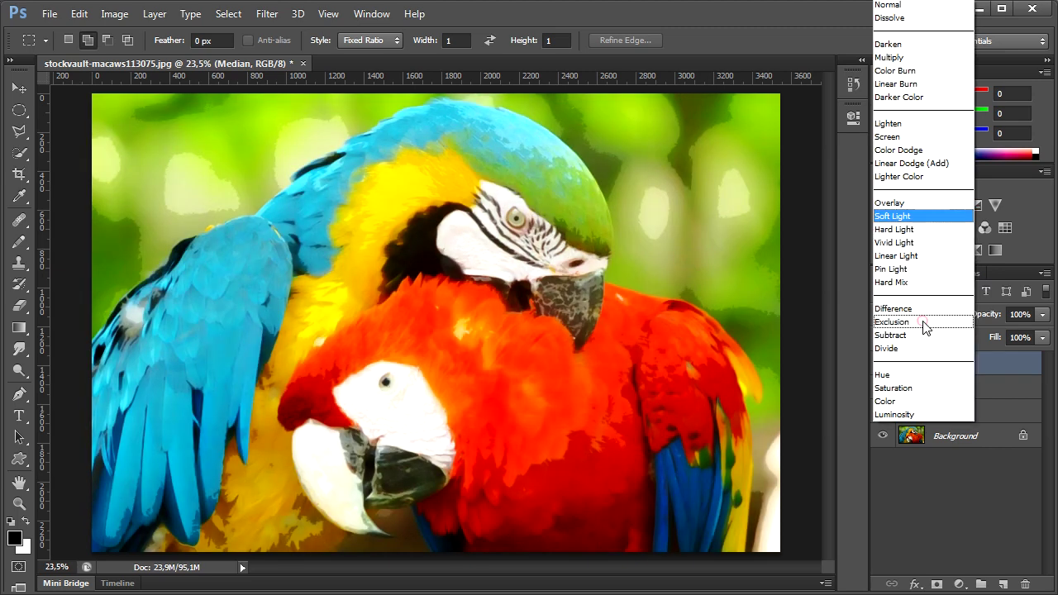
pyautogui.click(920, 232)
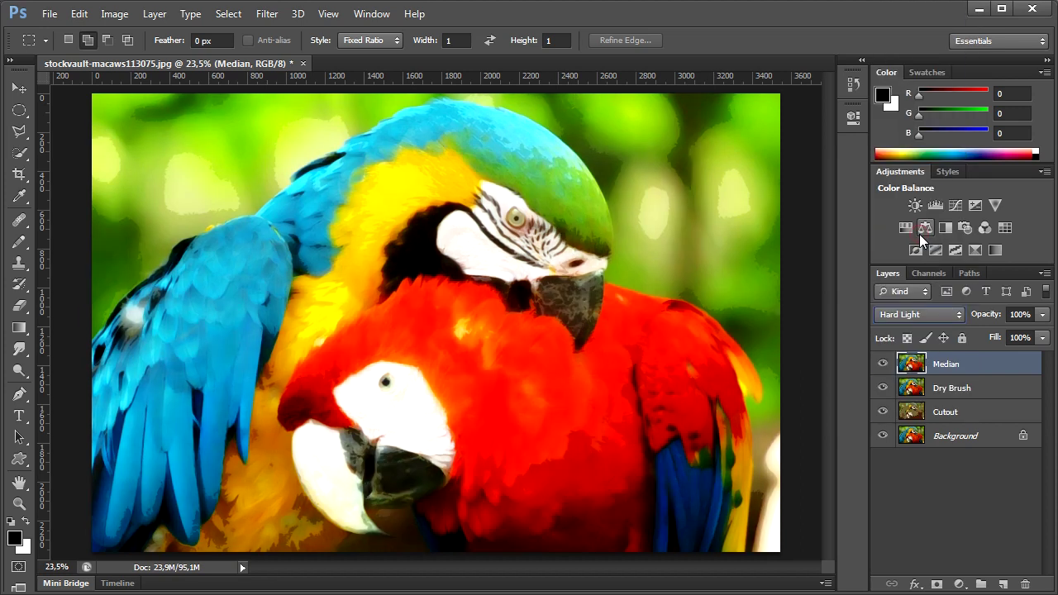
pyautogui.click(921, 319)
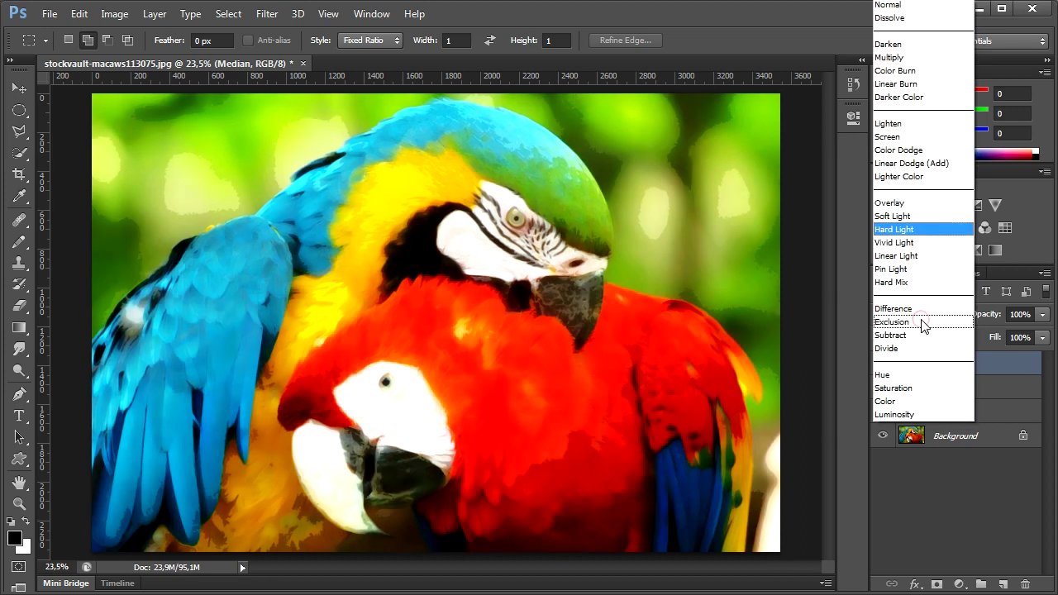
pyautogui.click(913, 242)
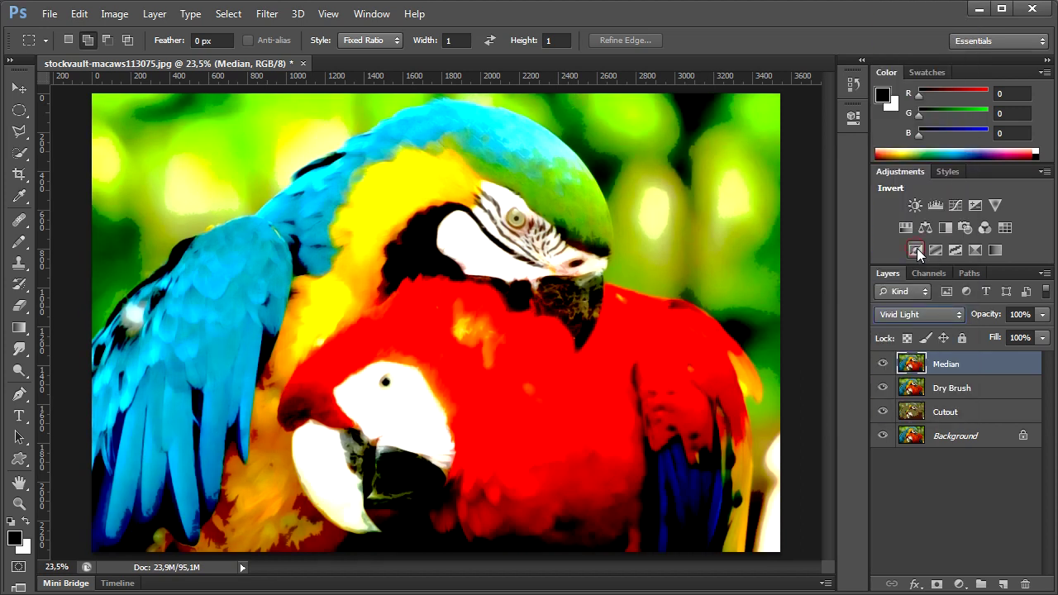
pyautogui.click(919, 315)
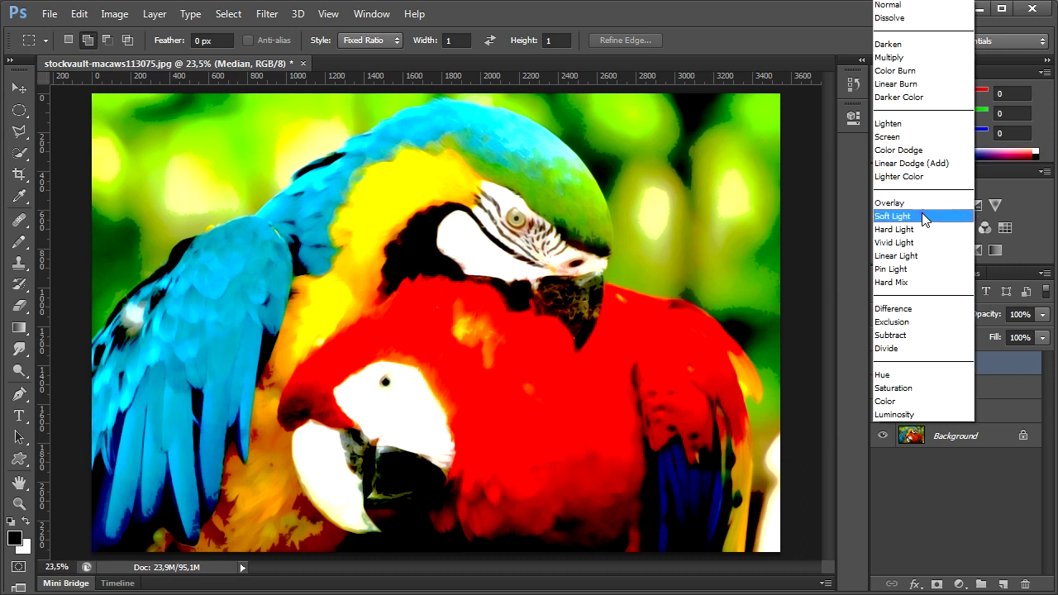
pyautogui.click(921, 212)
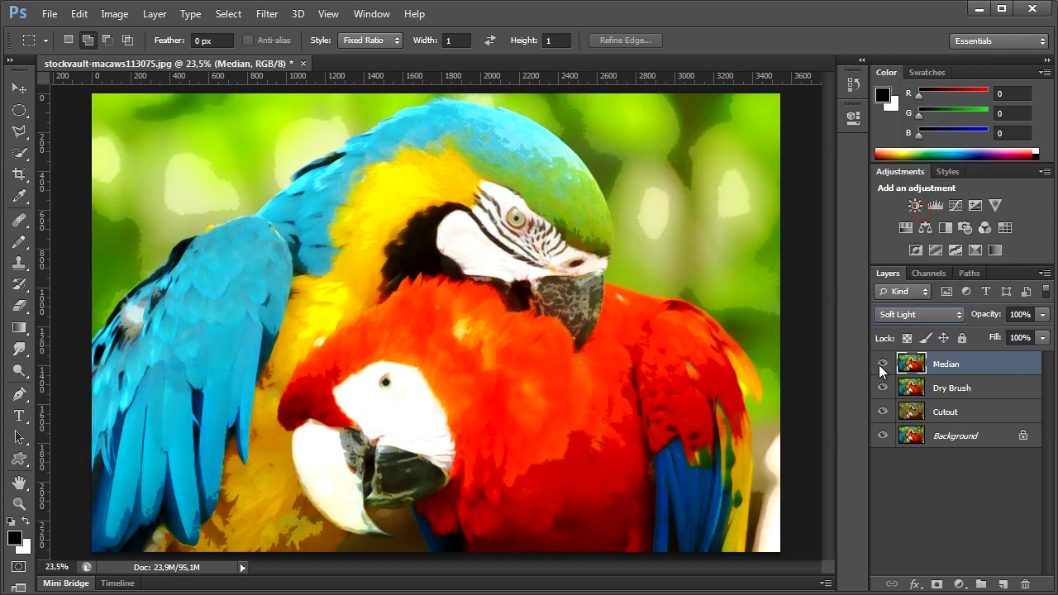
pyautogui.keyDown('ctrl'); pyautogui.click(944, 394); pyautogui.keyUp('ctrl')
pyautogui.keyDown('ctrl'); pyautogui.click(947, 412); pyautogui.keyUp('ctrl')
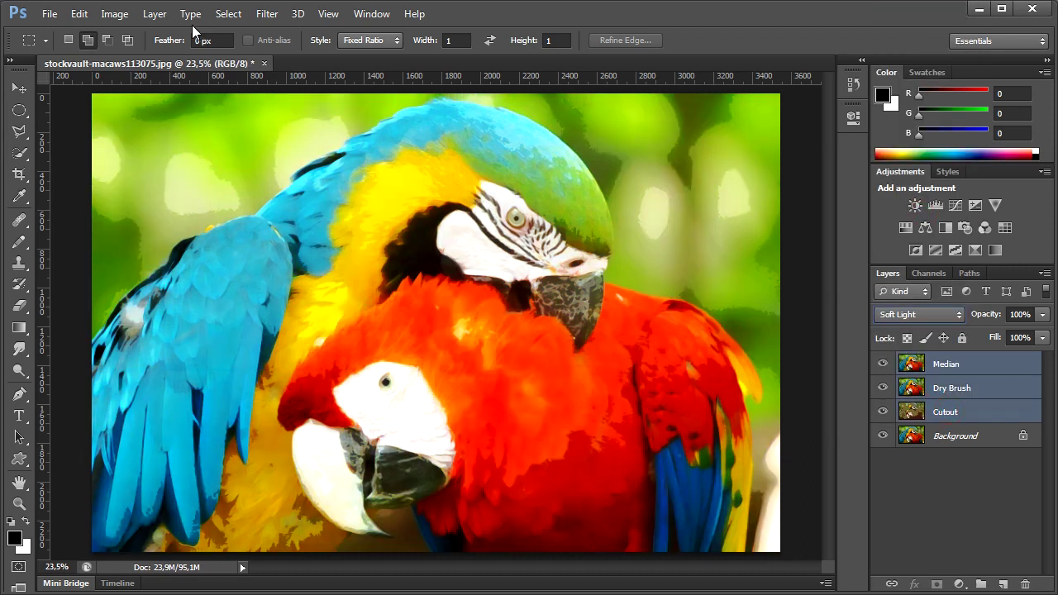
# Step: Group the selected Median, Dry Brush and Cutout layers with Layer > Group Layers
pyautogui.click(155, 14)
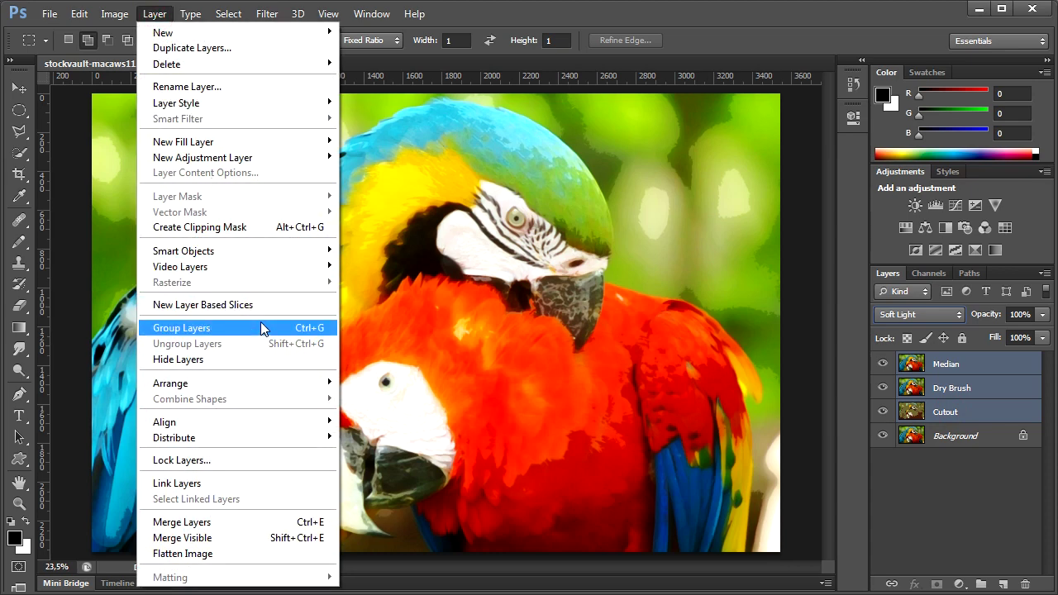
pyautogui.click(261, 327)
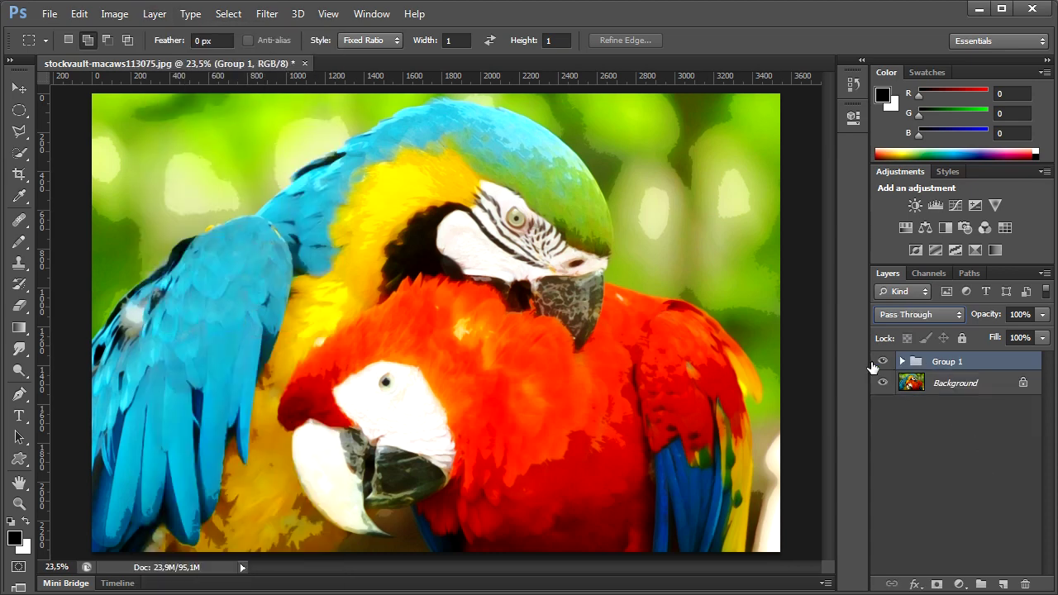